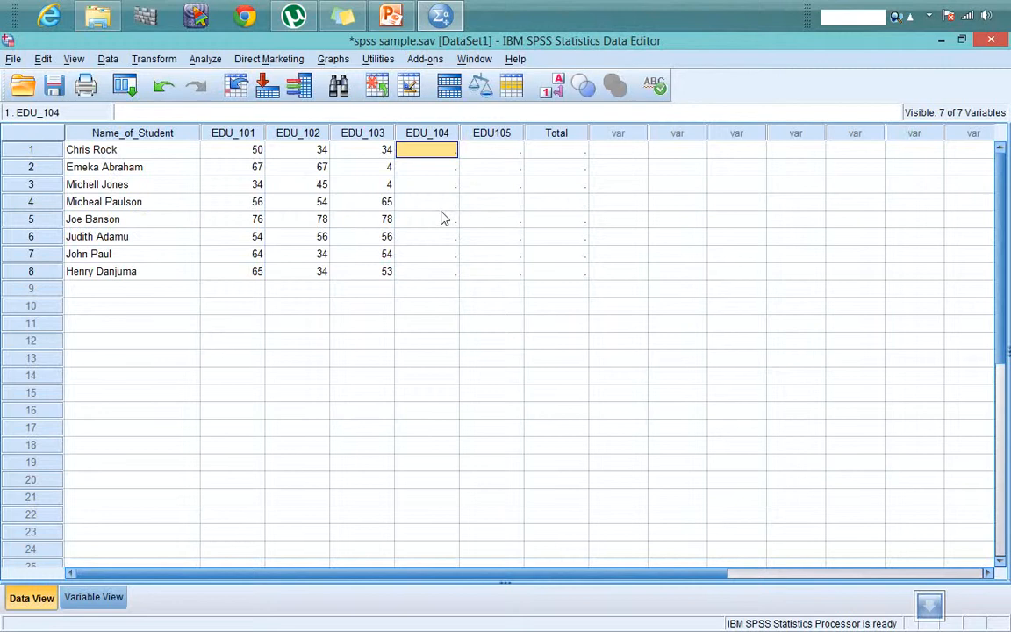
Enter the EDU_104 scores for rows 1 to 8: 34, 54, 34, 54, 45, 76, 35 and 76.
text(34)
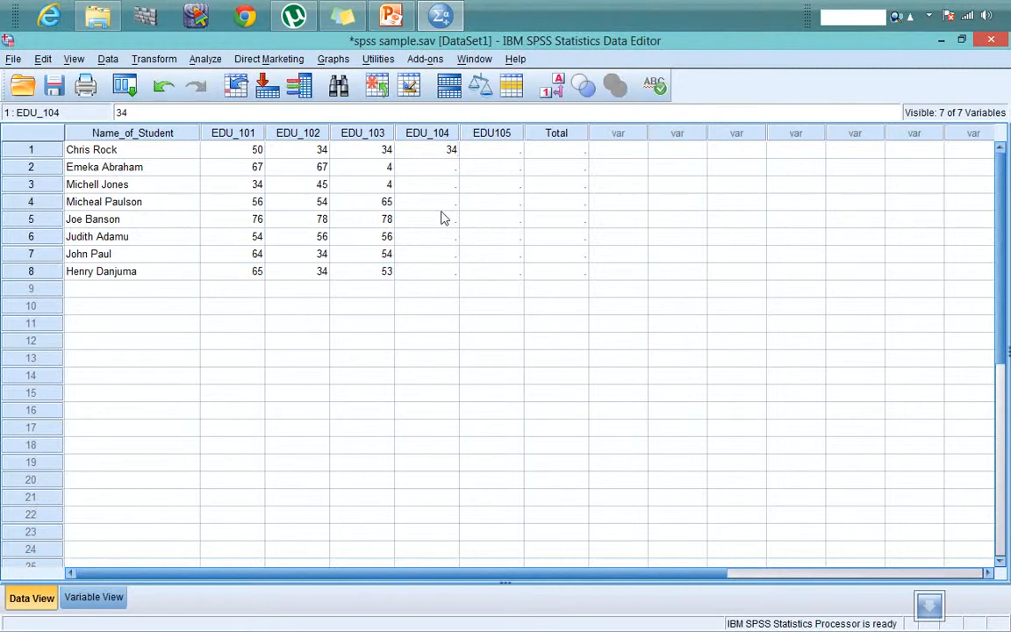
key(Return)
text(54)
key(Return)
text(34)
key(Return)
text(54)
key(Return)
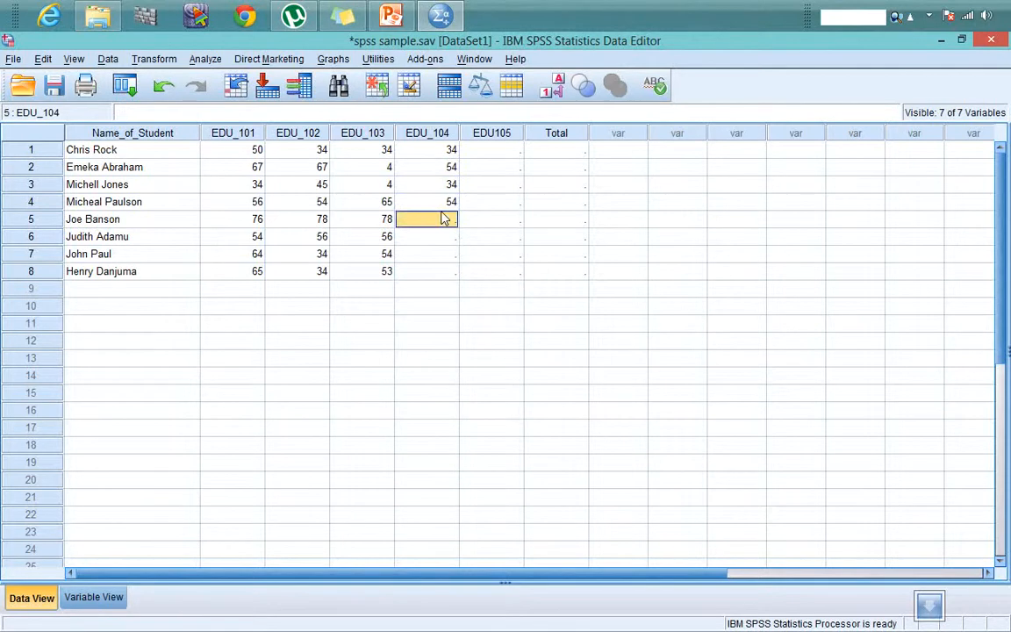
text(45)
key(Return)
text(76)
key(Return)
text(35)
key(Return)
text(76)
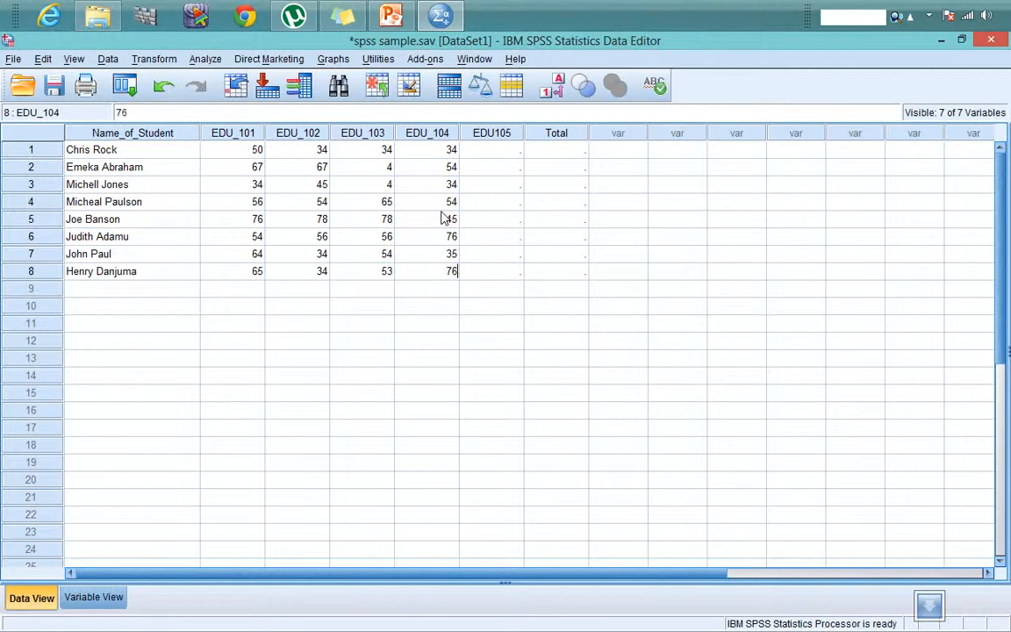
Fill the EDU105 scores from row 8 up to row 1: 45, 53, 45, 65, 43, 56, 76 and 53.
key(Tab)
text(45)
key(Up)
text(53)
key(Up)
text(45)
key(Up)
text(65)
key(Up)
text(43)
key(Up)
text(56)
key(Up)
text(76)
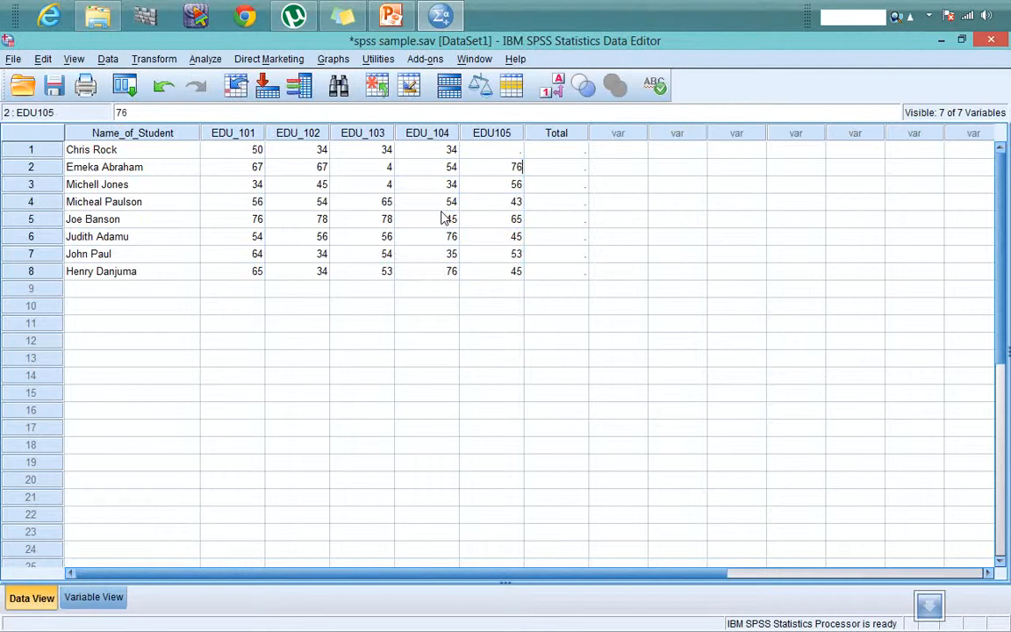
key(Up)
text(534)
key(BackSpace)
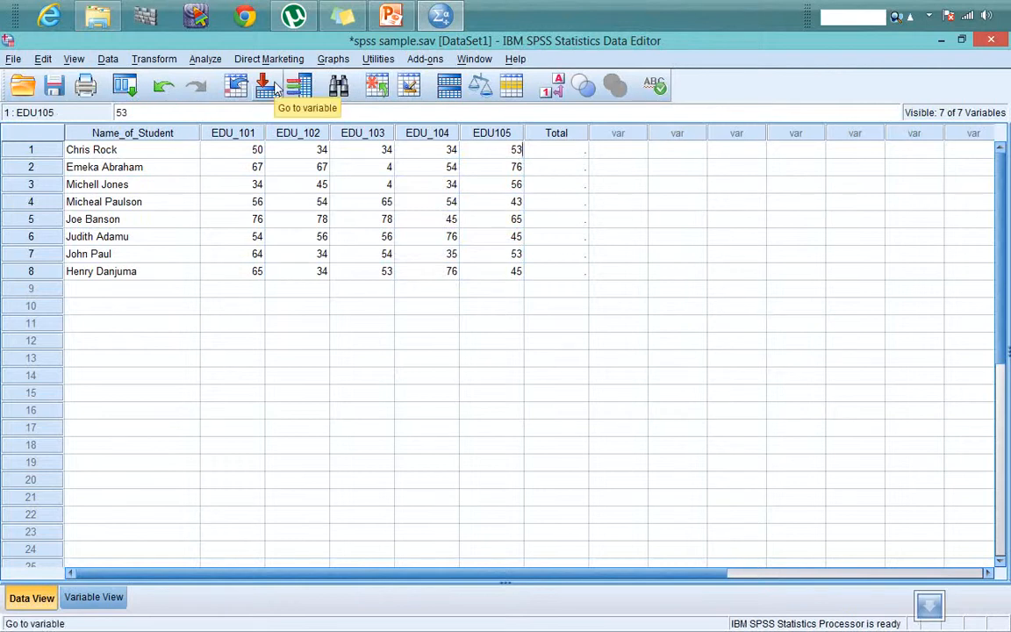
Switch to the PowerPoint presentation and replace the plus sign after the first variable in the Total formula with "1,".
click(397, 19)
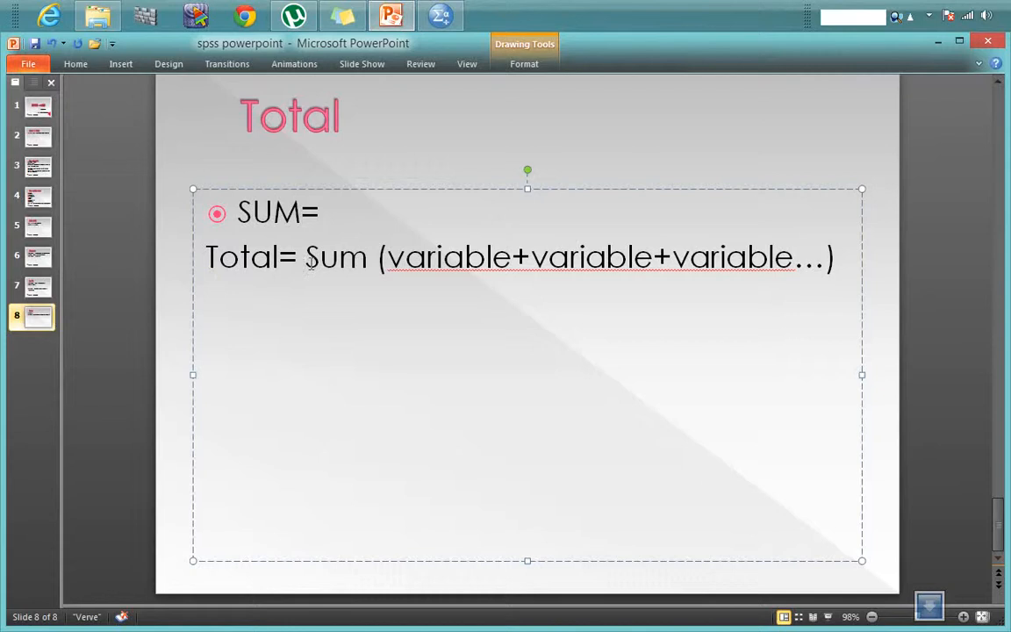
drag(308, 256, 369, 256)
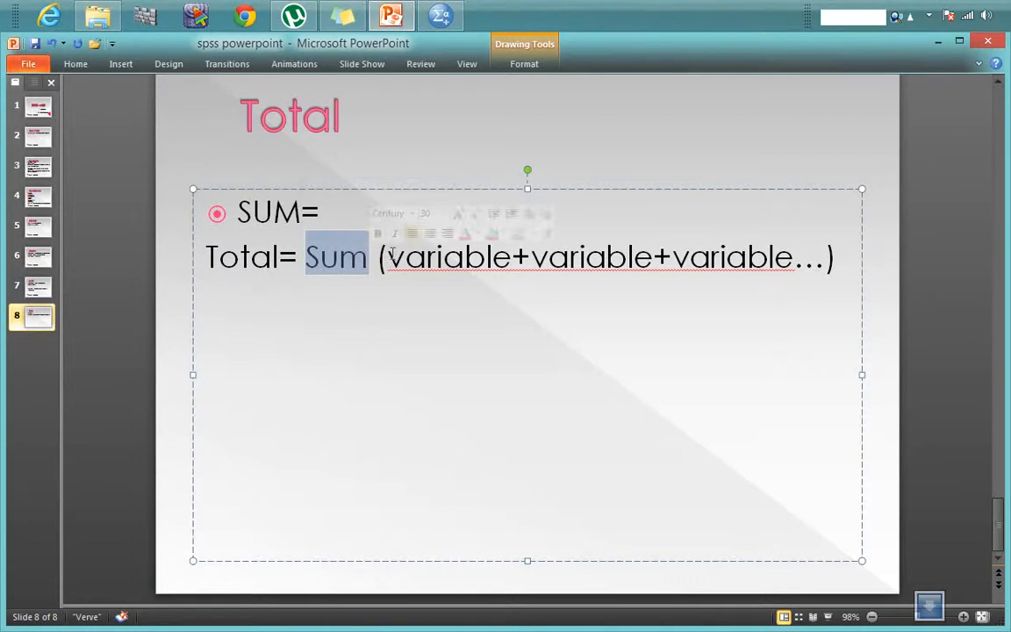
click(534, 260)
key(BackSpace)
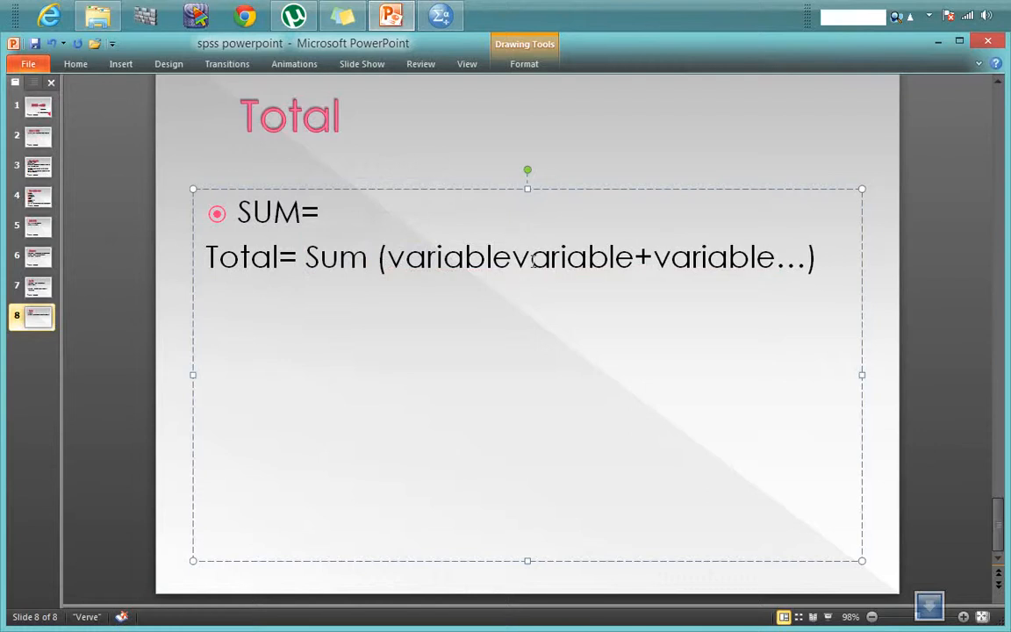
text(1)
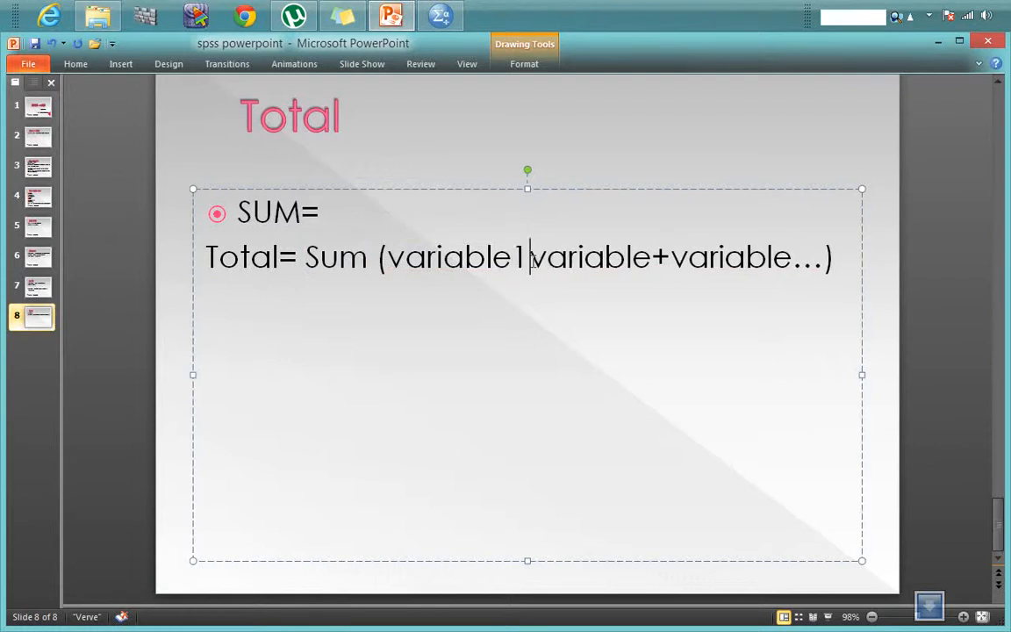
Replace the plus sign after the second variable in the slide's Total formula with "2,".
key(Right)
key(Right)
key(Right)
key(Right)
key(Right)
key(Right)
key(Right)
key(Right)
key(Right)
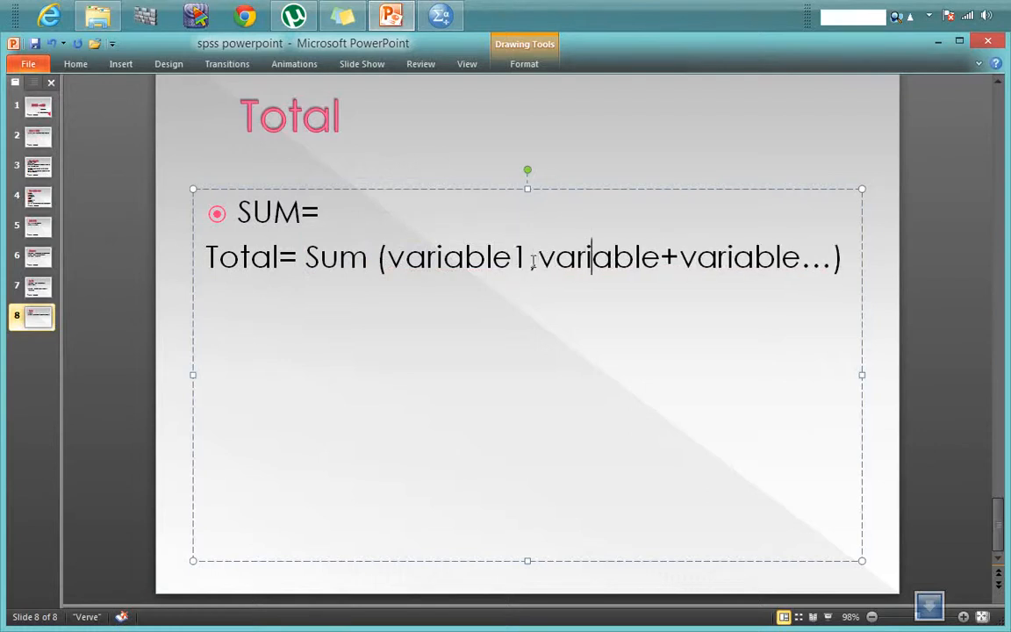
key(BackSpace)
text(2)
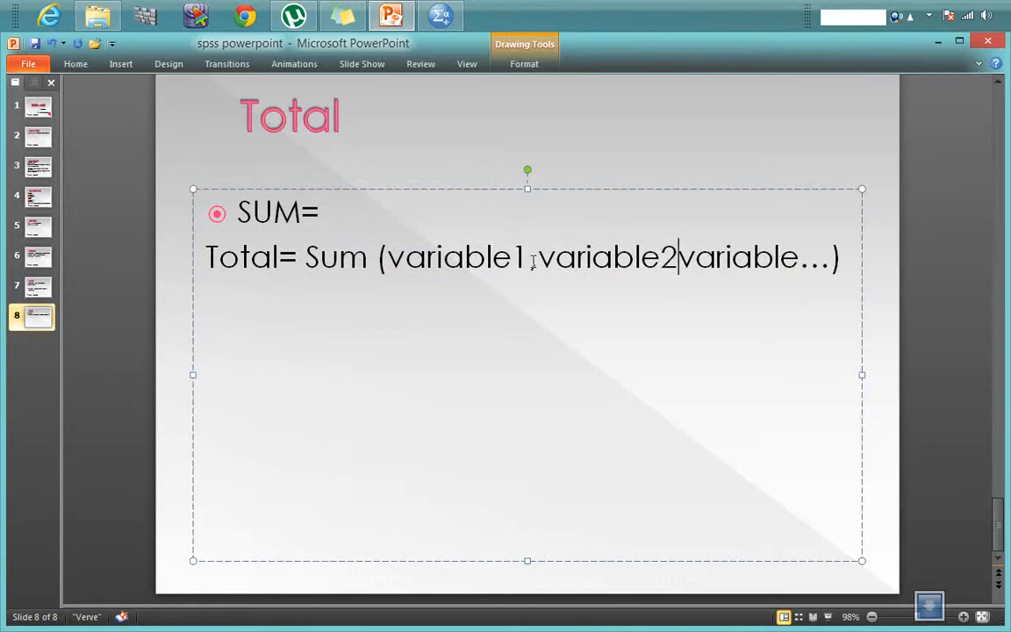
text(,)
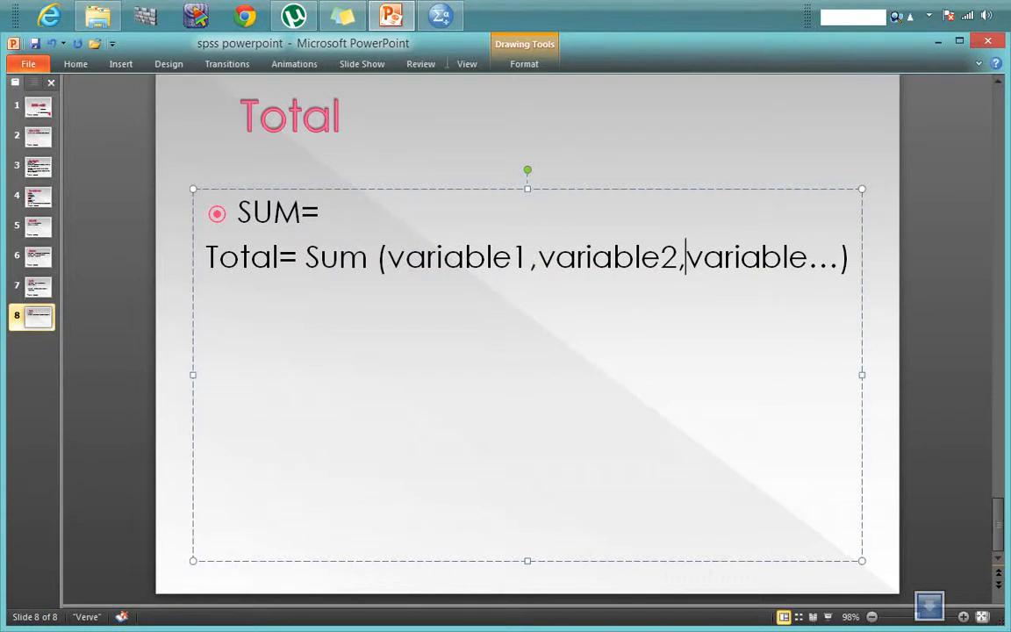
Switch back to SPSS, save the data file, and close the resulting output viewer without saving its contents.
click(441, 15)
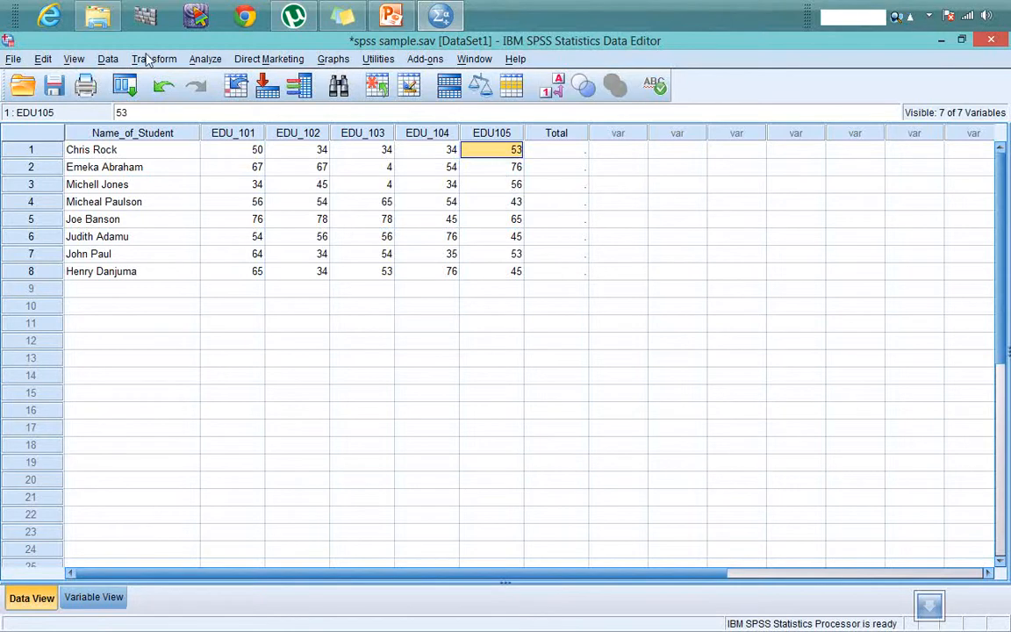
click(53, 86)
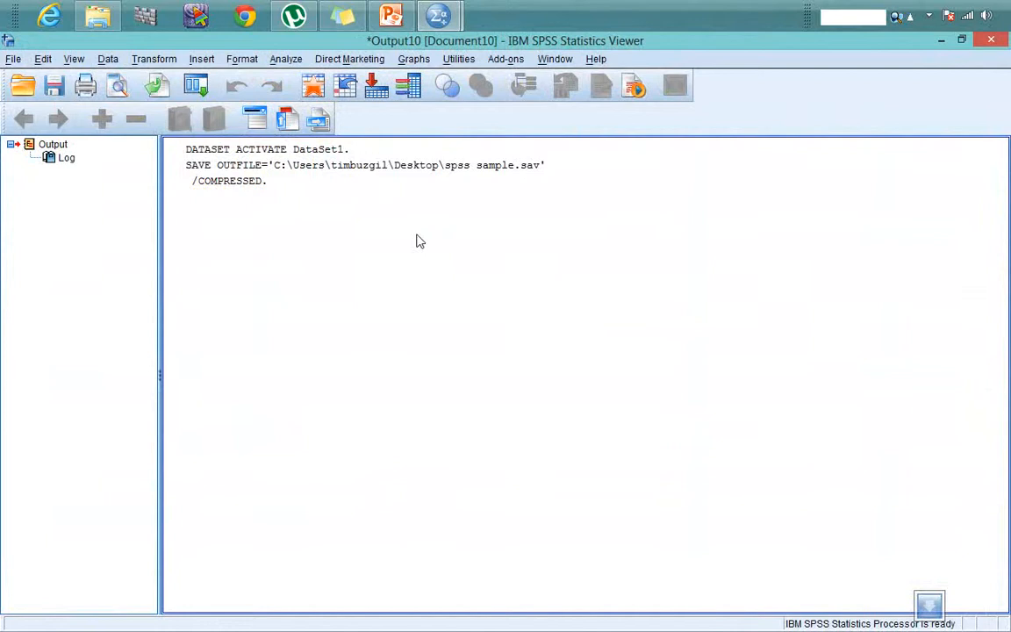
click(987, 43)
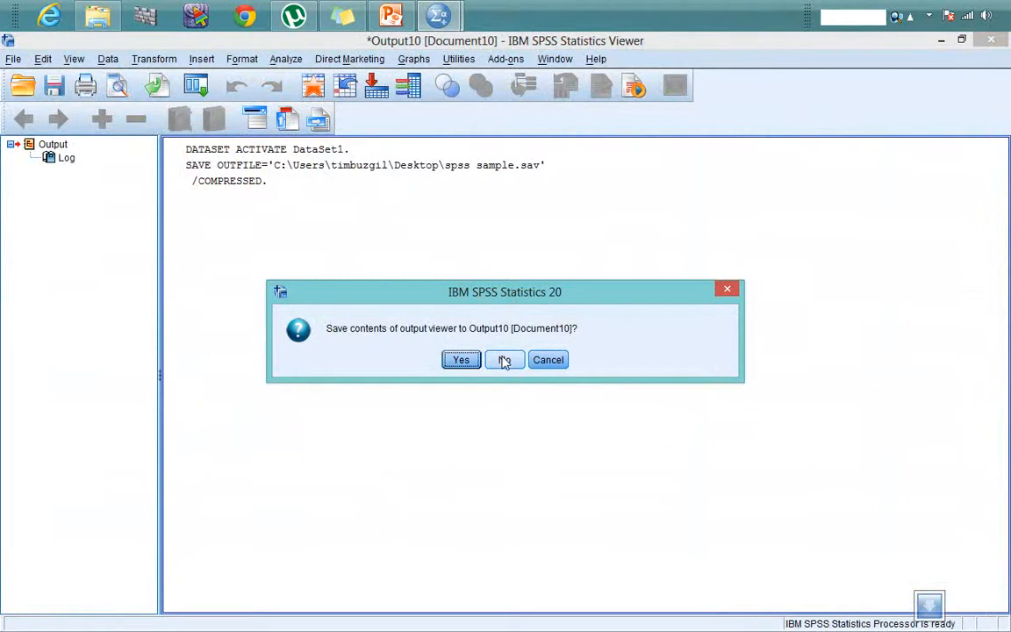
click(504, 360)
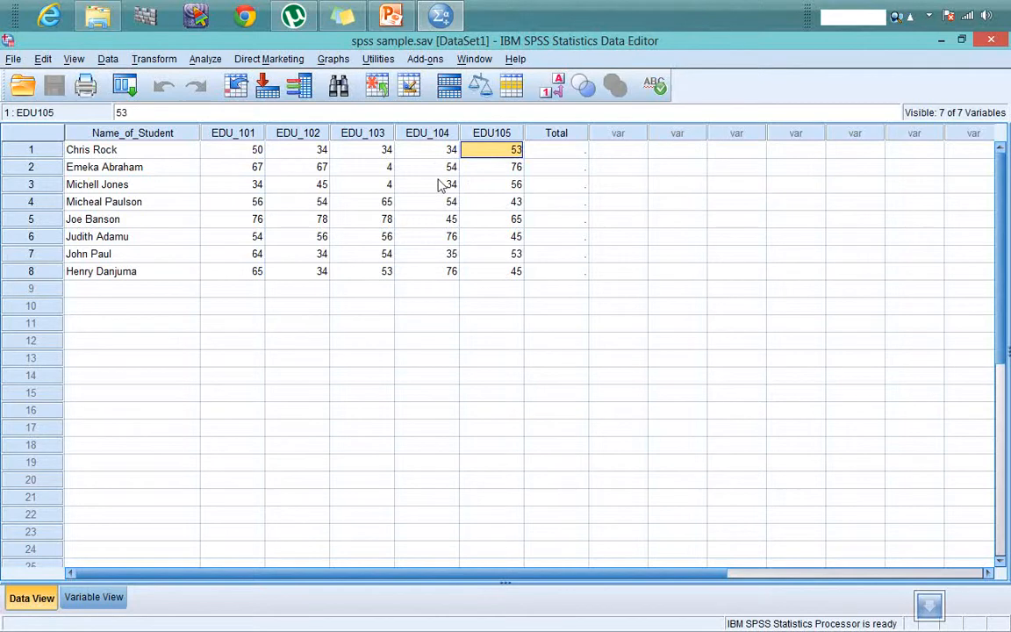
Open Compute Variable and clear the existing numeric expression.
click(153, 59)
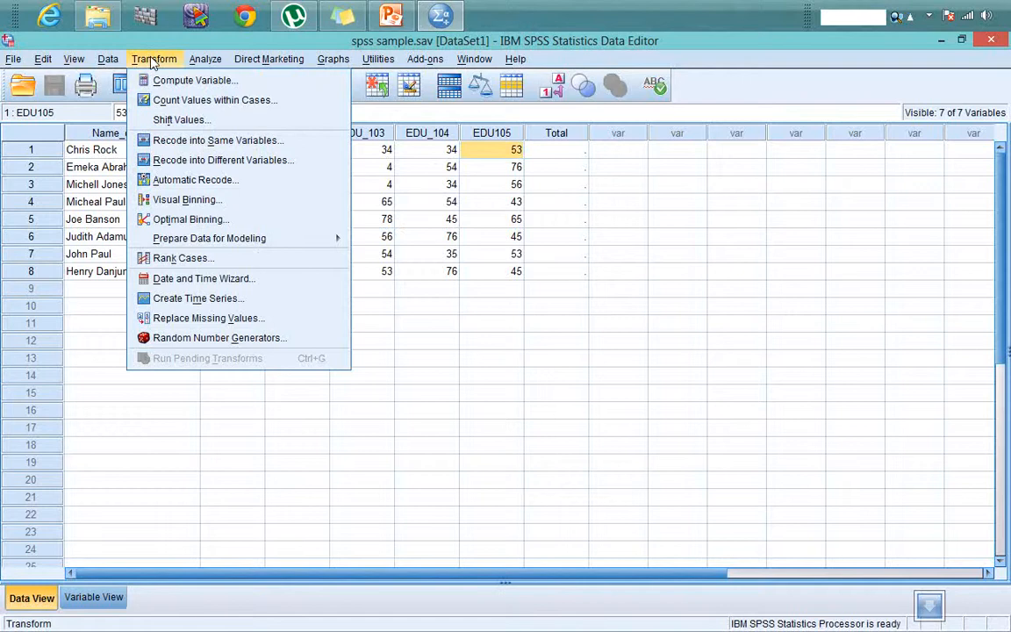
click(191, 81)
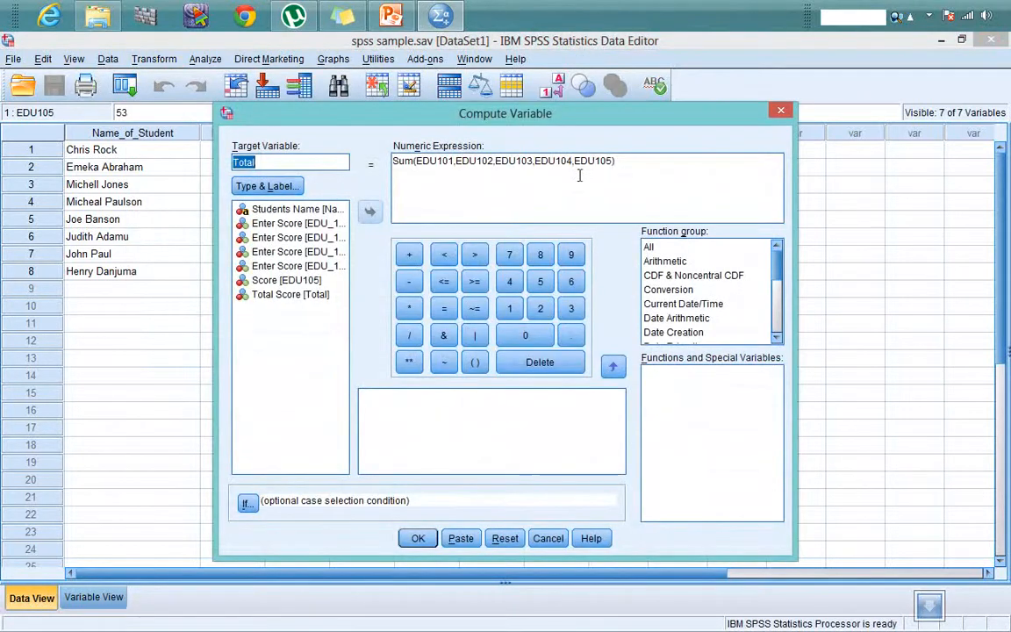
drag(648, 163, 350, 142)
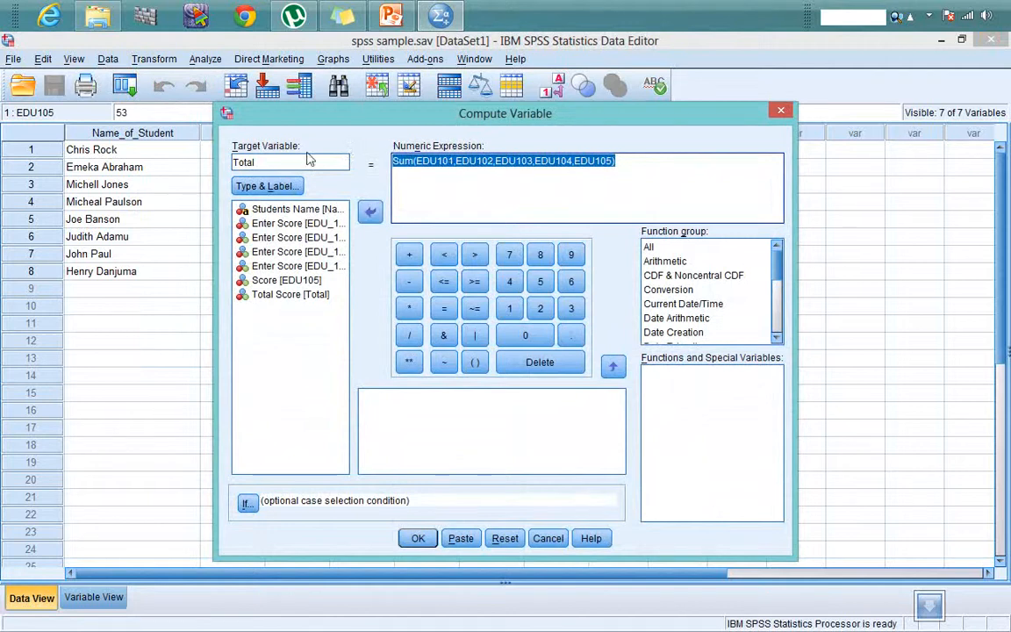
key(Delete)
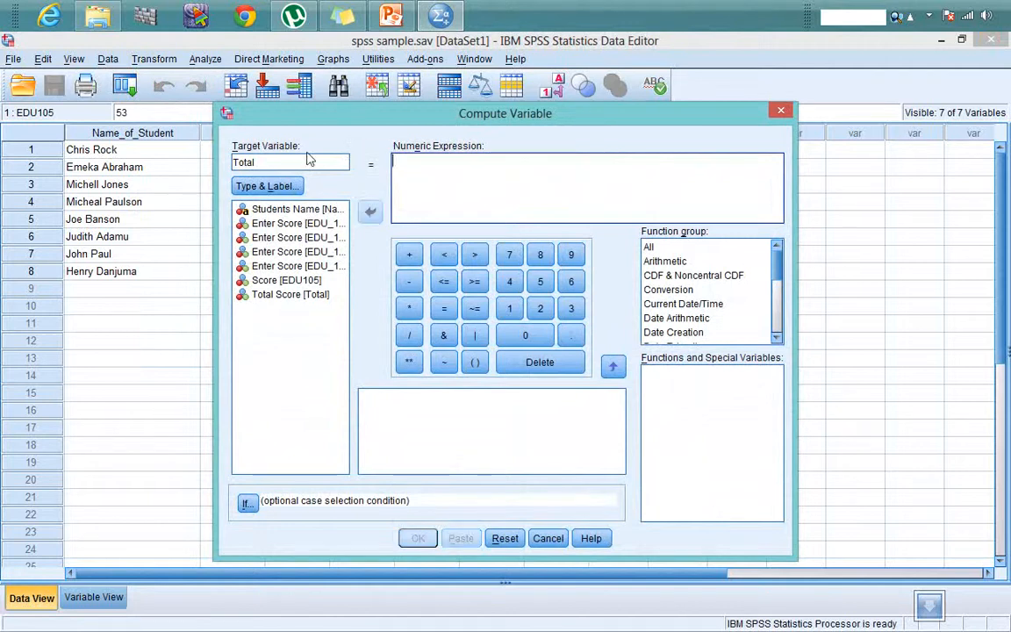
Clear the target variable and enter Total as its name, matching the empty Total column in the data.
drag(289, 163, 225, 158)
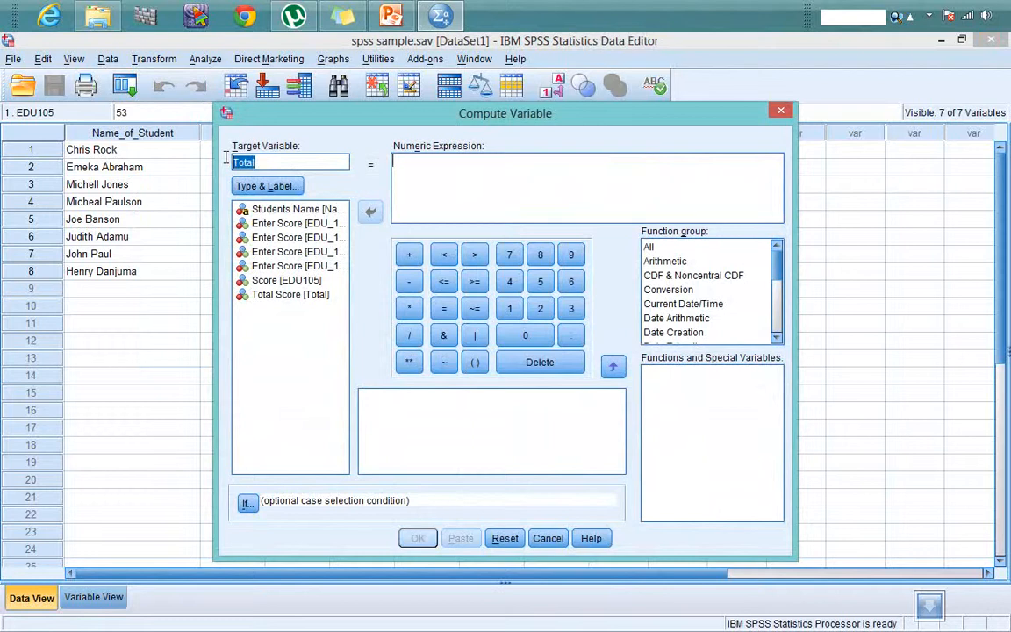
key(Delete)
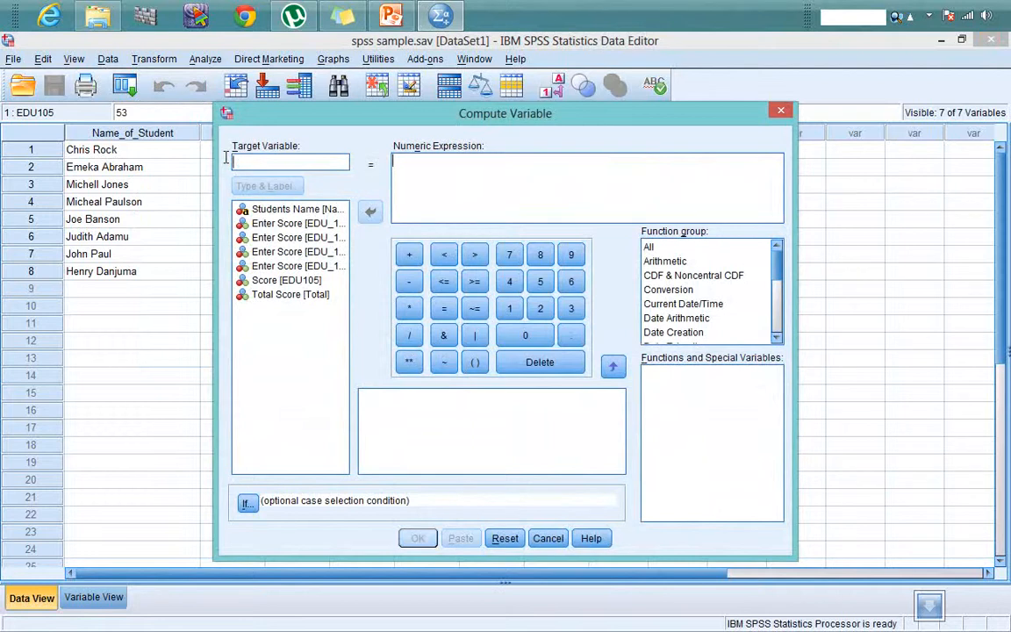
text(T)
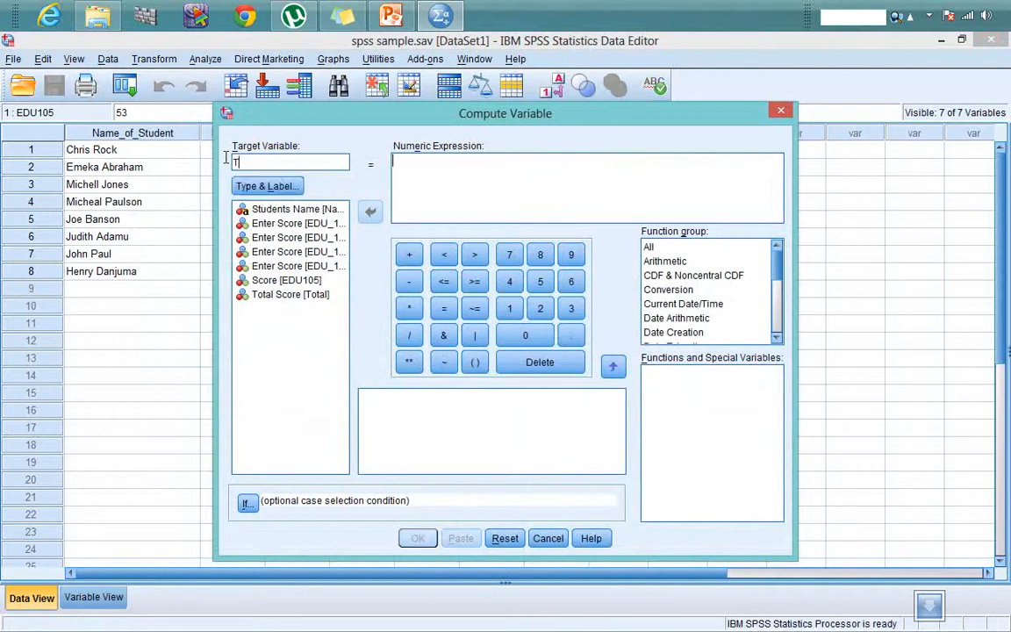
text(otal)
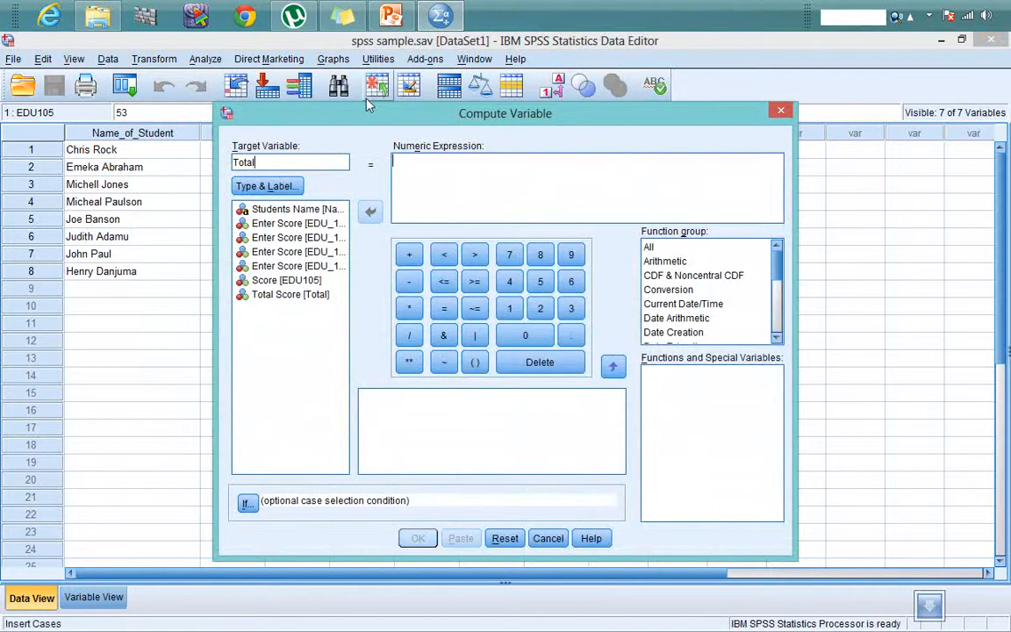
drag(372, 114, 422, 291)
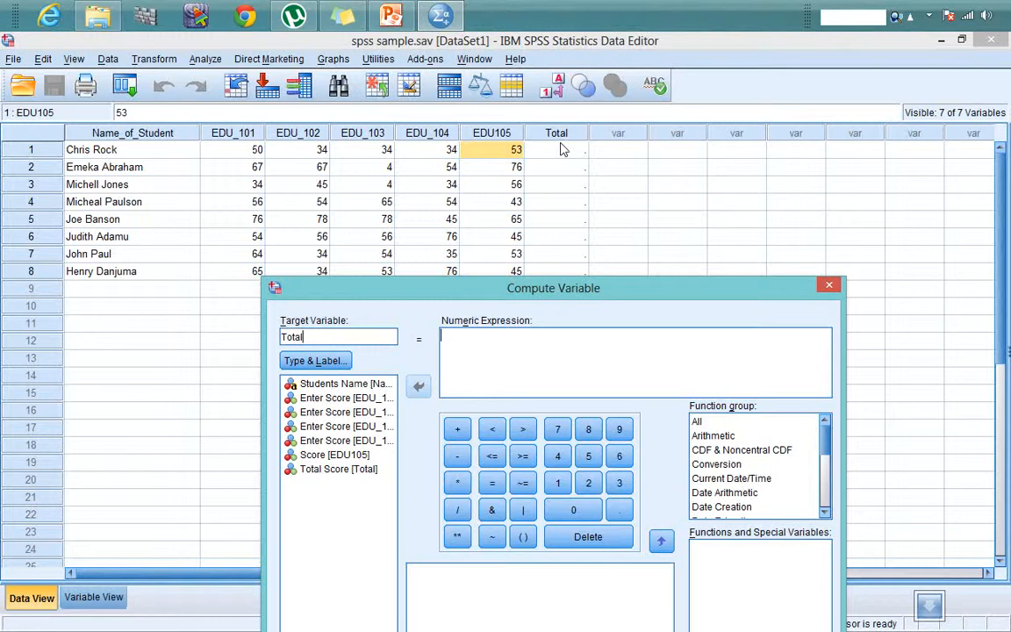
drag(618, 289, 571, 126)
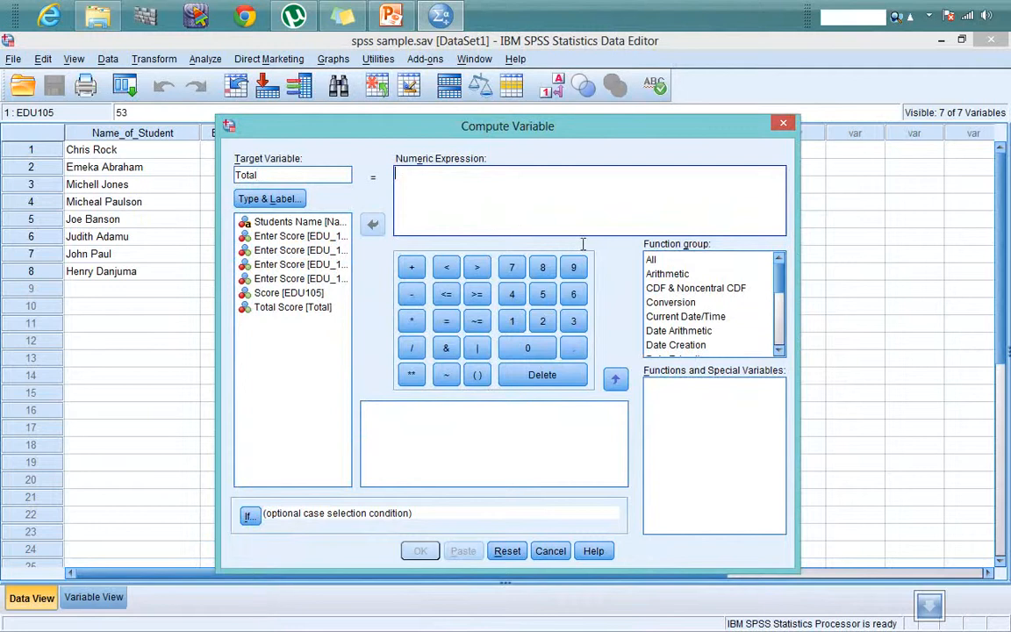
Show all functions, find Sum, and insert it into the numeric expression.
click(652, 260)
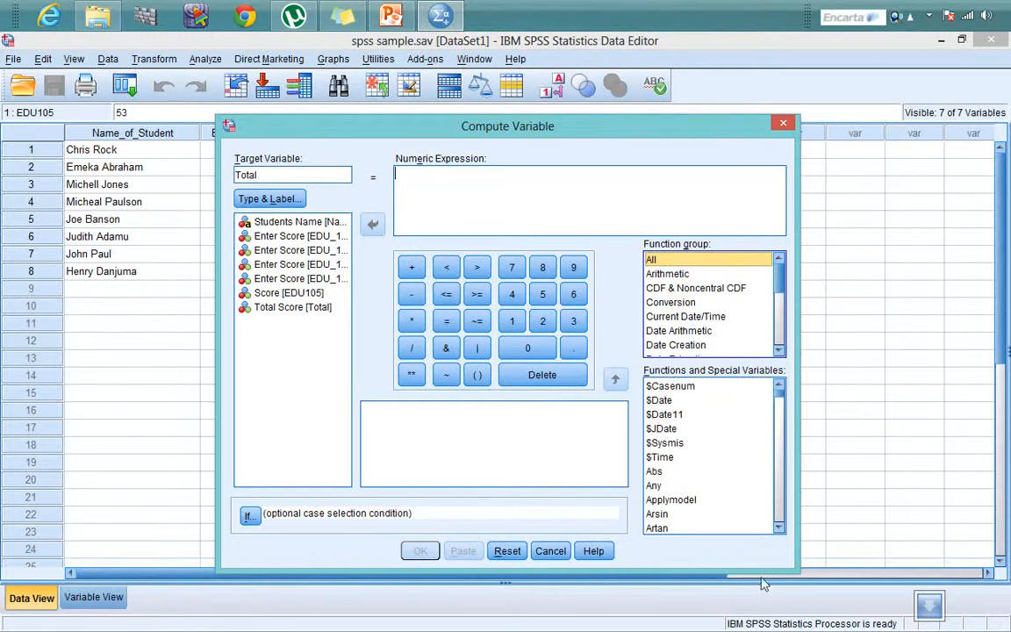
click(780, 530)
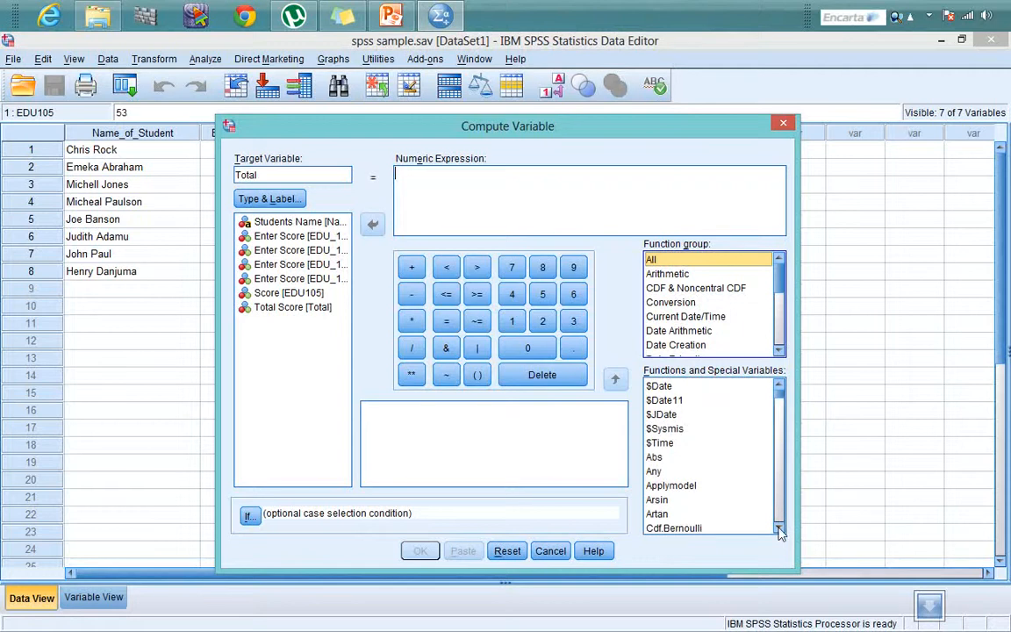
click(663, 444)
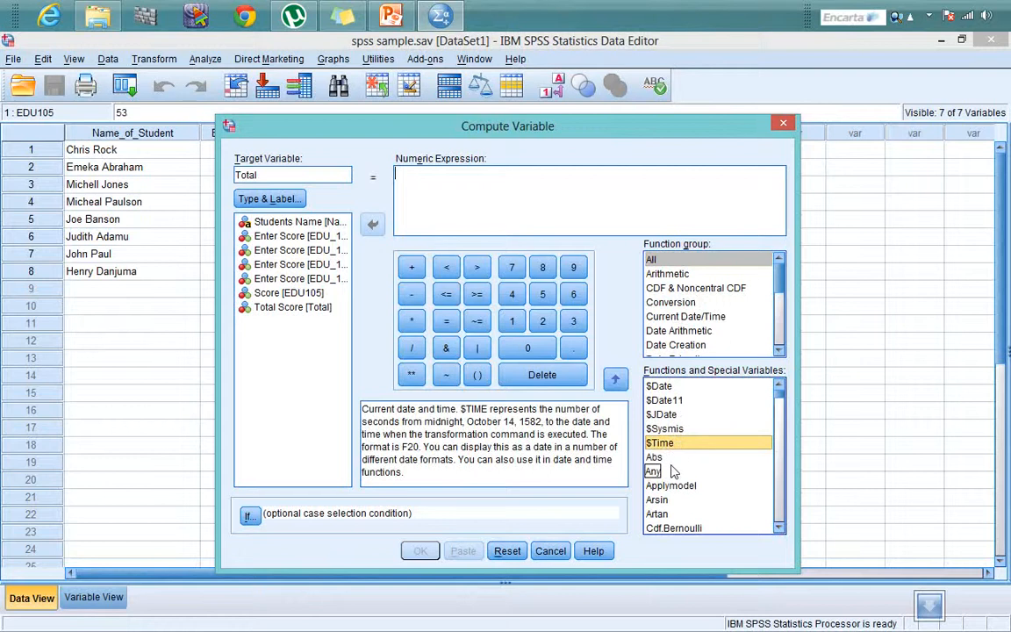
key(s)
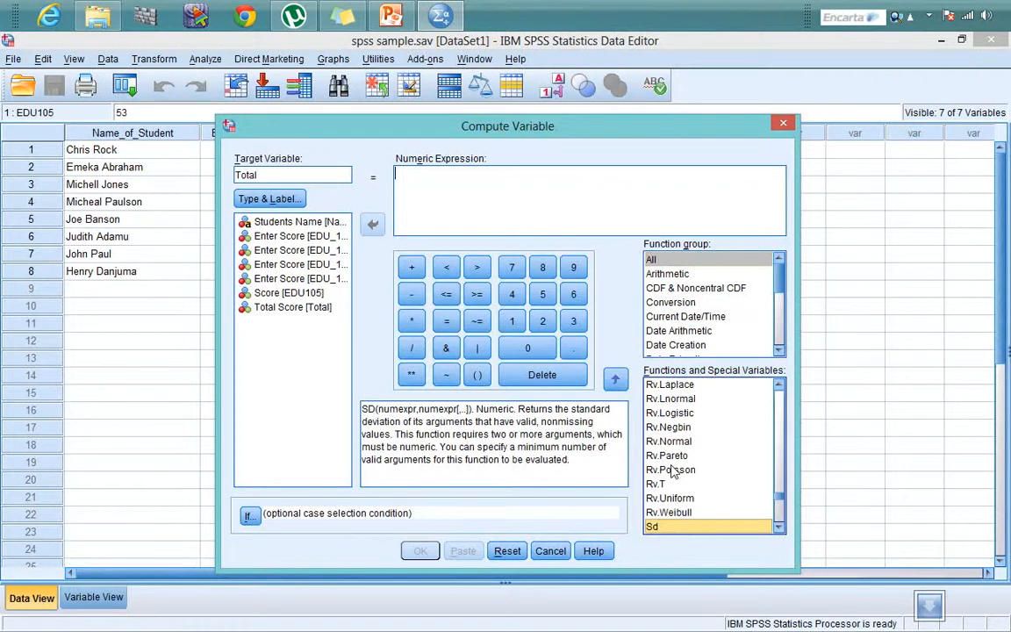
key(Down)
key(Down)
key(Down)
key(Down)
key(Down)
key(Down)
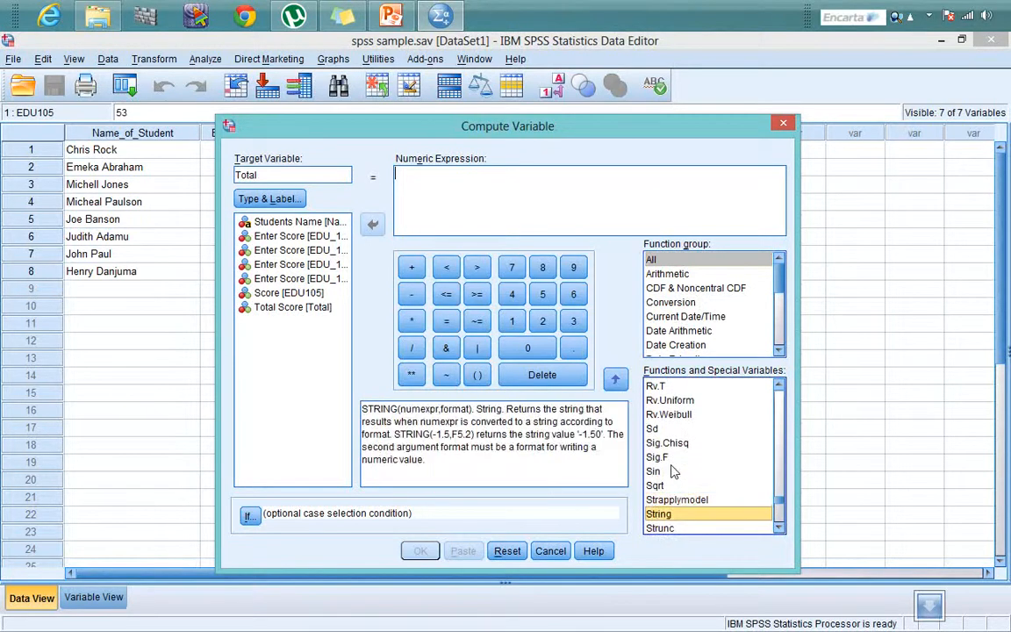
key(Down)
key(Down)
key(Down)
key(Up)
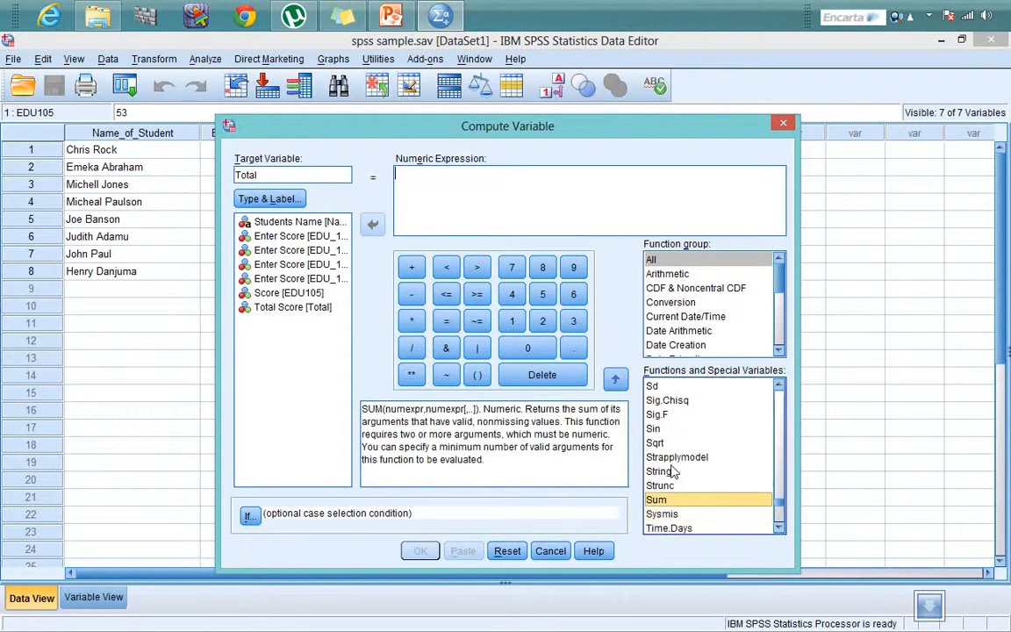
click(617, 381)
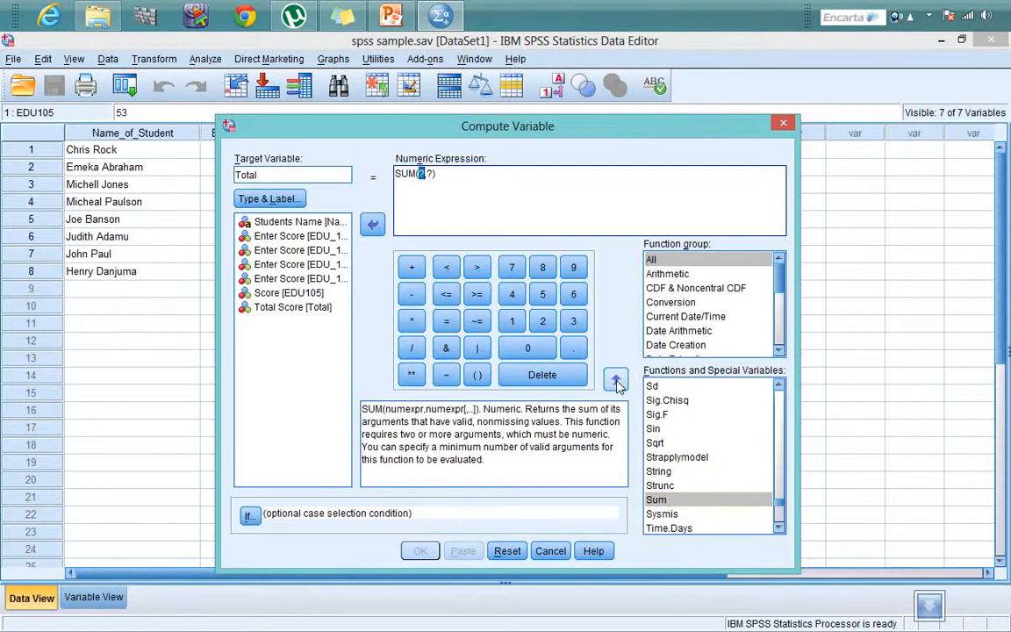
Remove the placeholder arguments from the SUM expression, leaving empty parentheses.
key(Delete)
key(Delete)
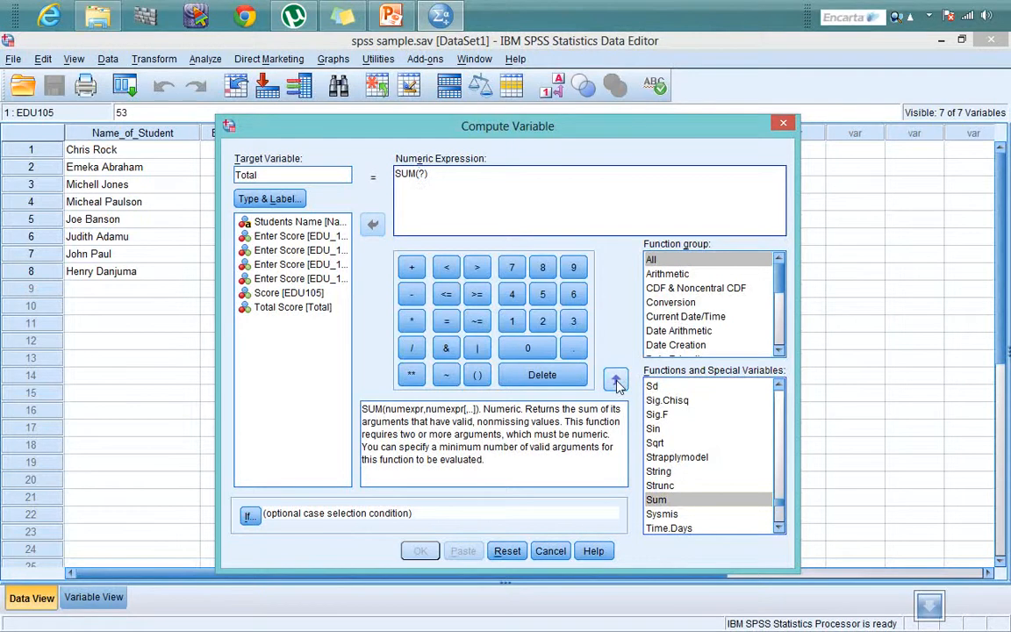
key(Delete)
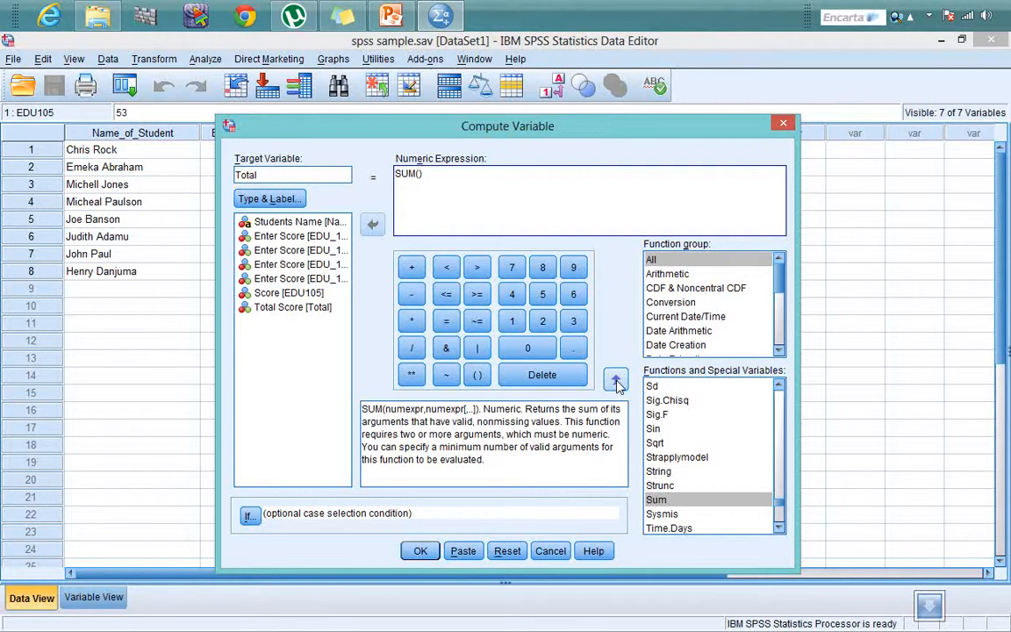
Add EDU_101, EDU_102 and EDU_103 as comma-separated arguments inside the SUM parentheses.
click(295, 239)
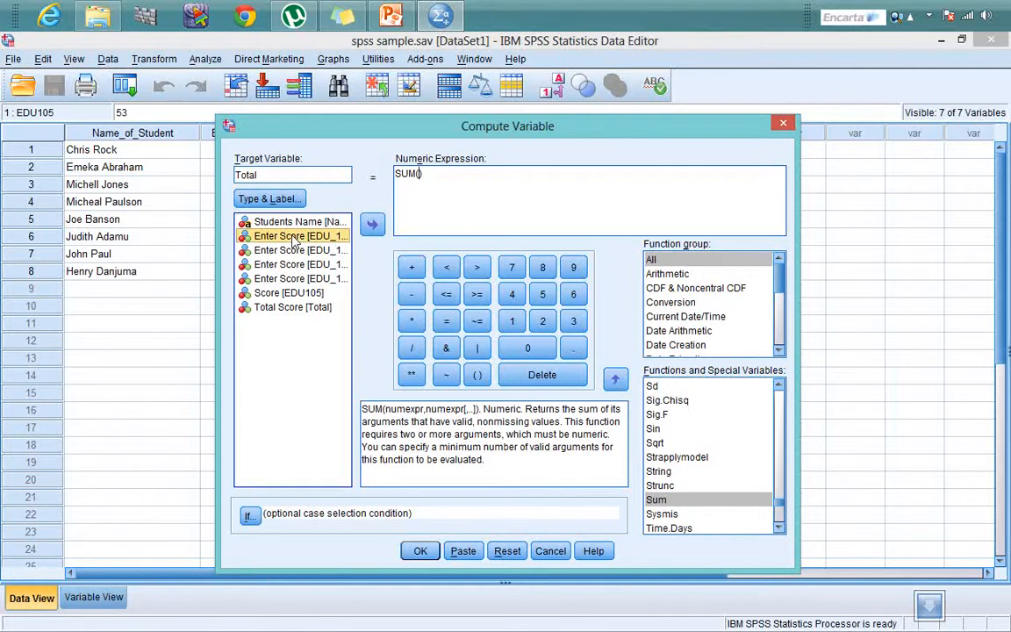
click(372, 227)
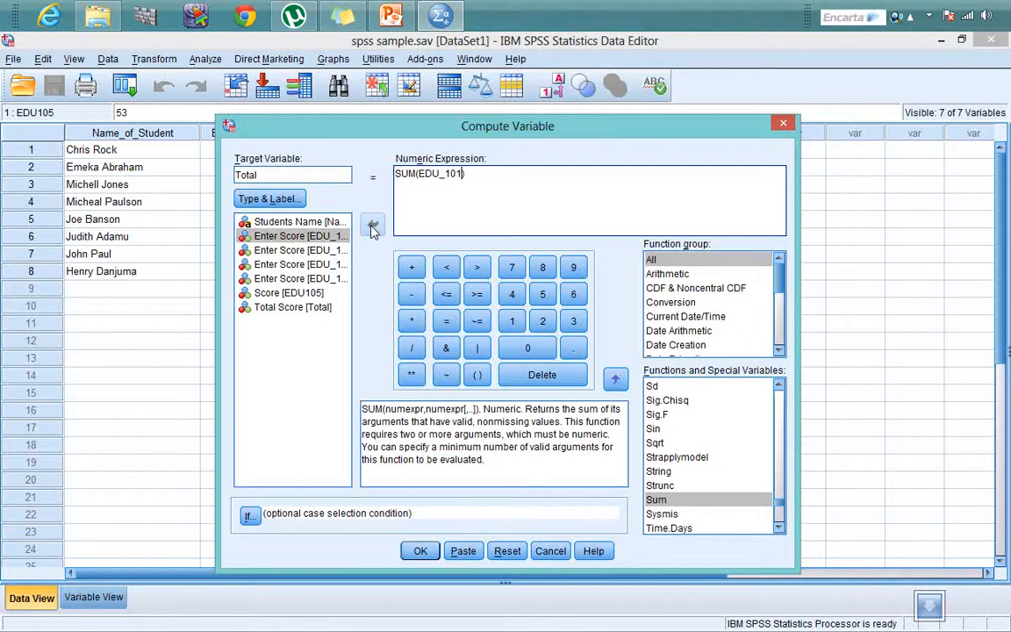
text(,)
click(298, 250)
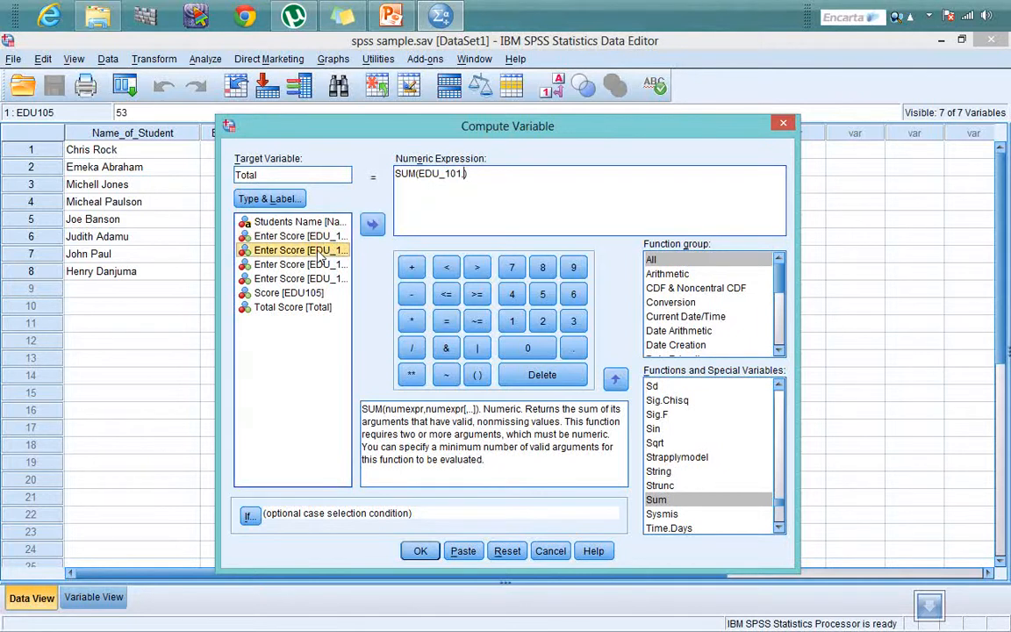
click(372, 227)
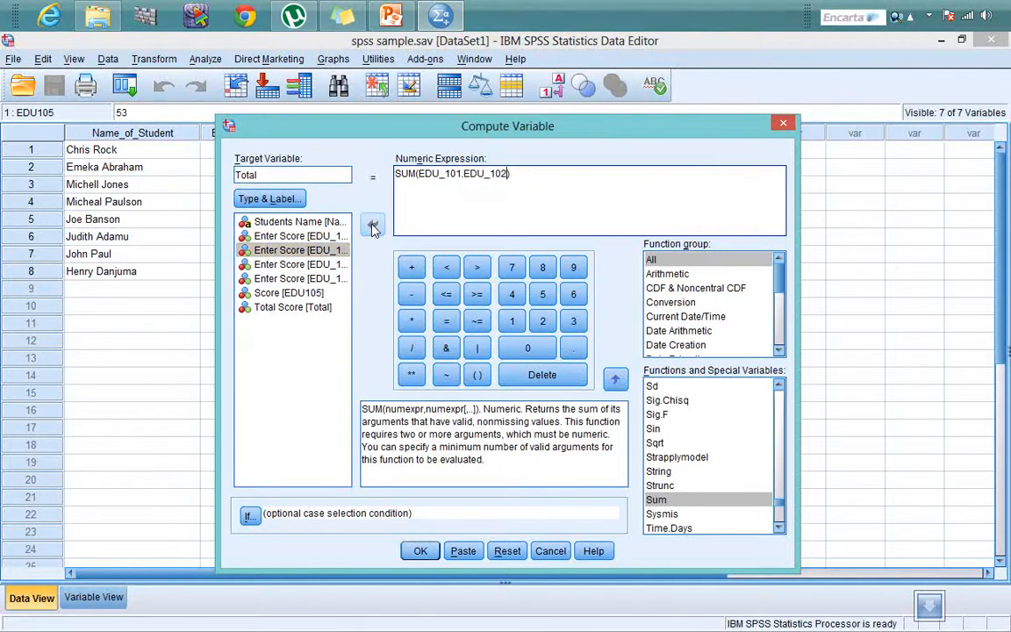
text(,)
click(316, 265)
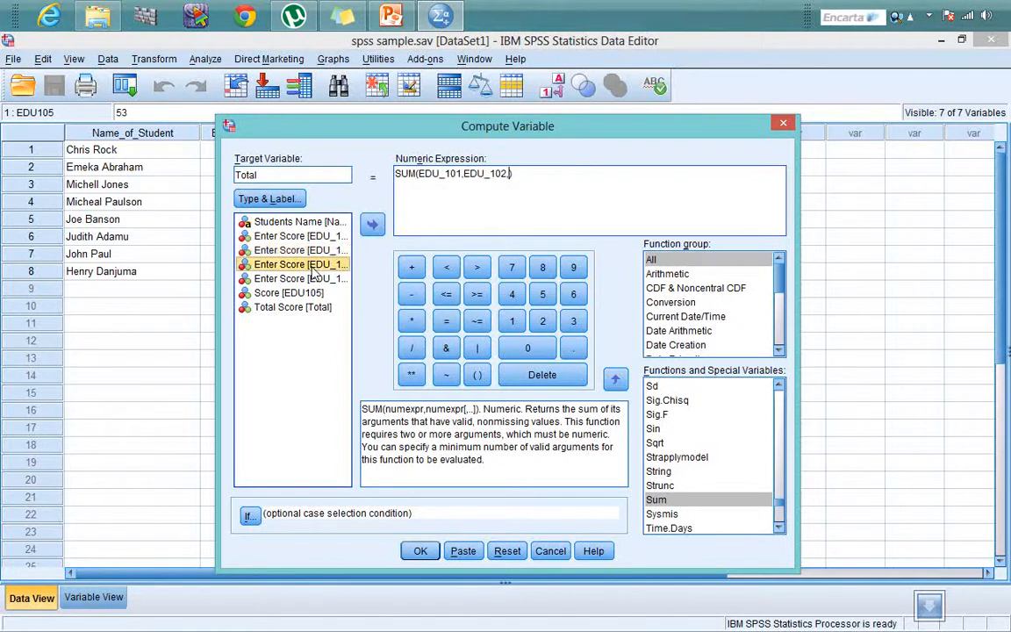
click(372, 225)
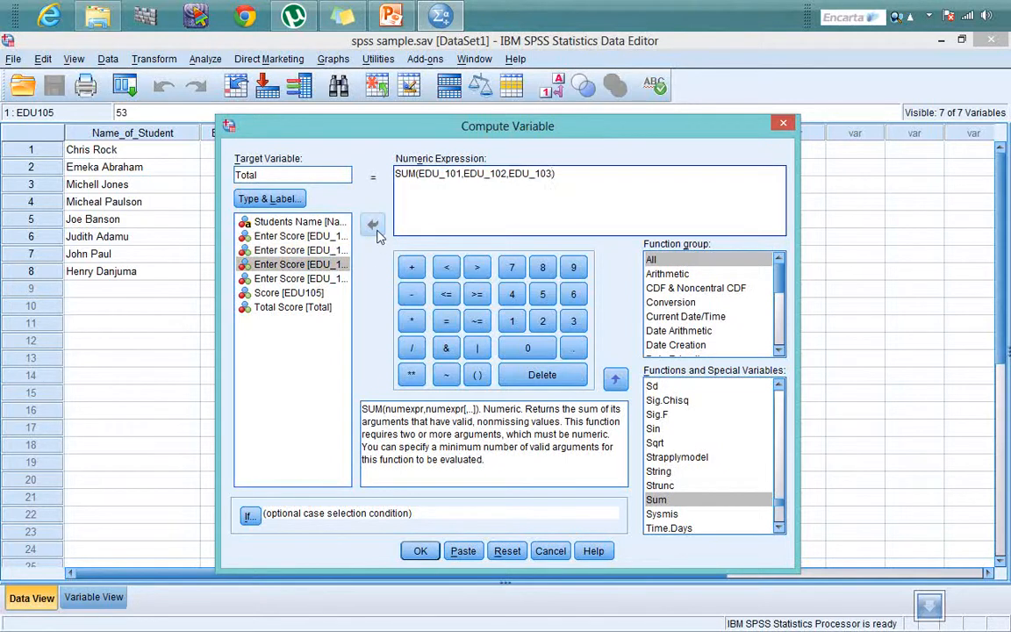
Append EDU_104 and EDU105 to the SUM arguments, separated by commas.
text(,)
click(310, 280)
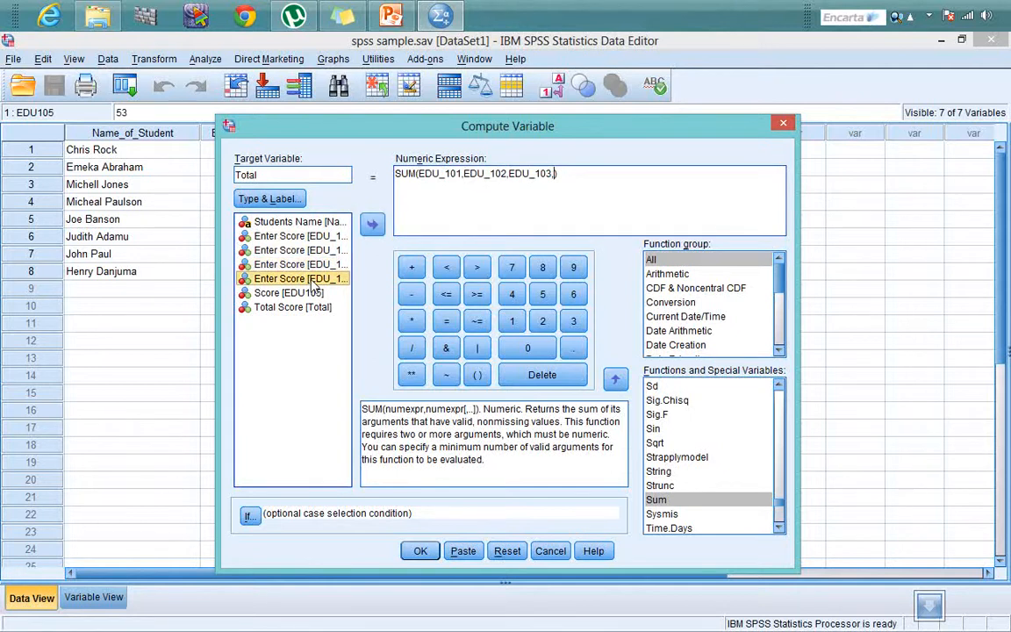
click(372, 224)
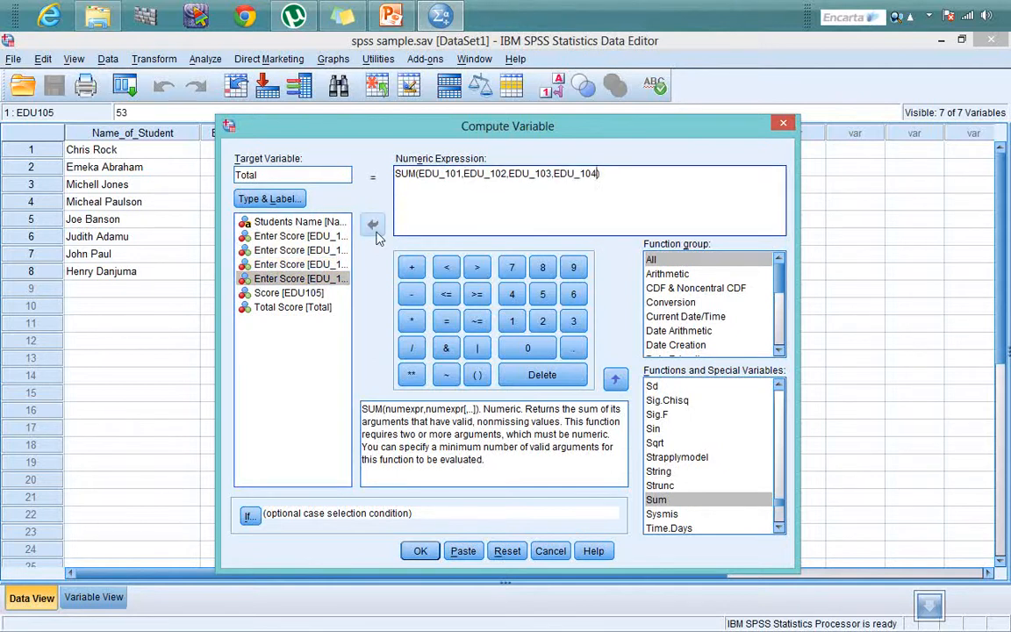
text(,)
click(298, 294)
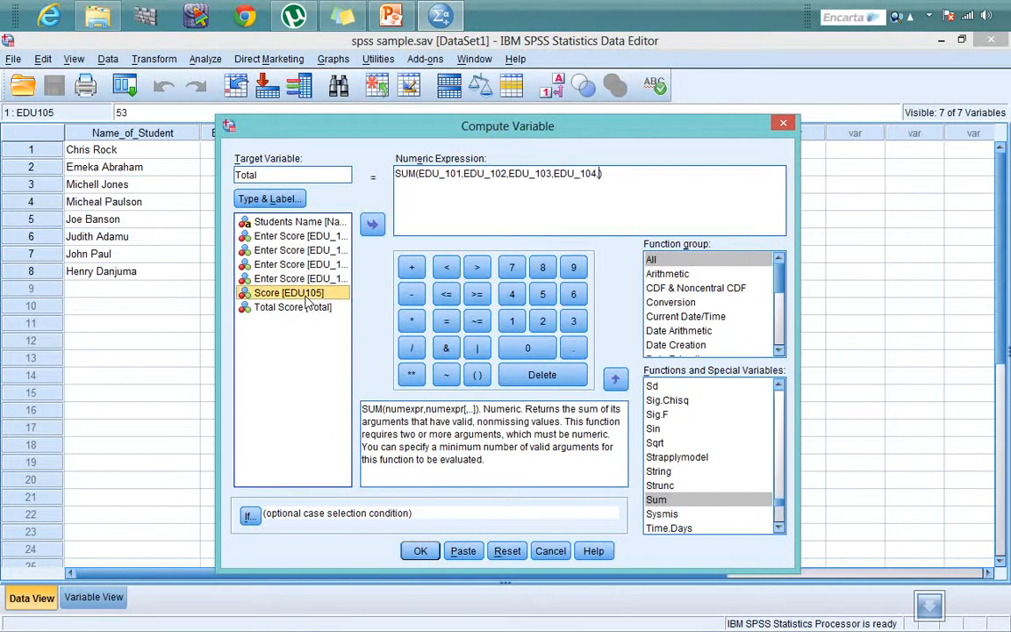
click(372, 226)
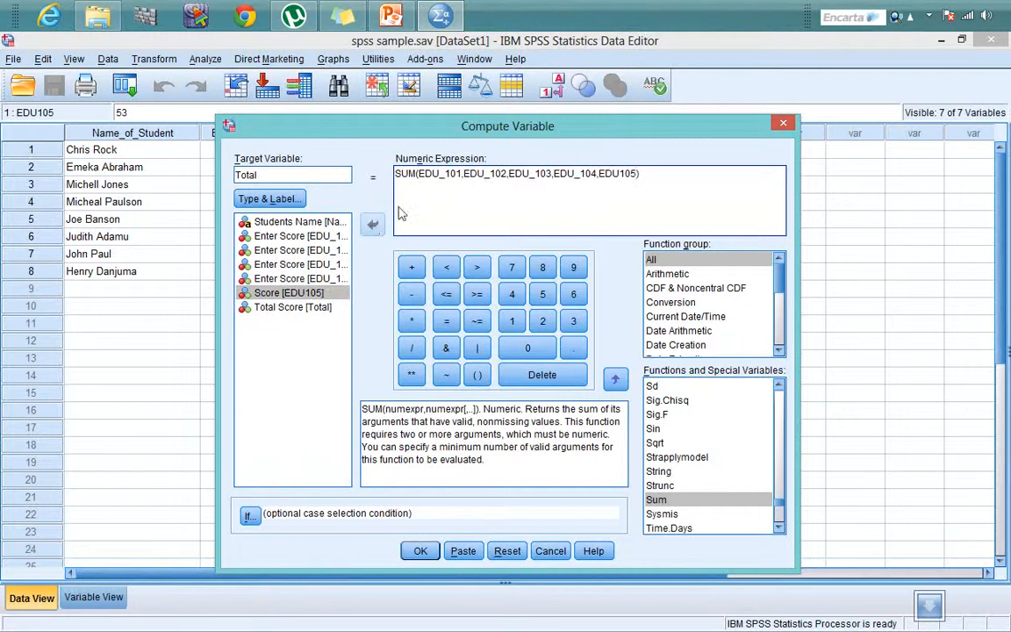
Compare the SUM arguments with the score columns in the data, and run the computation, agreeing to change the existing Total variable.
drag(405, 120, 476, 243)
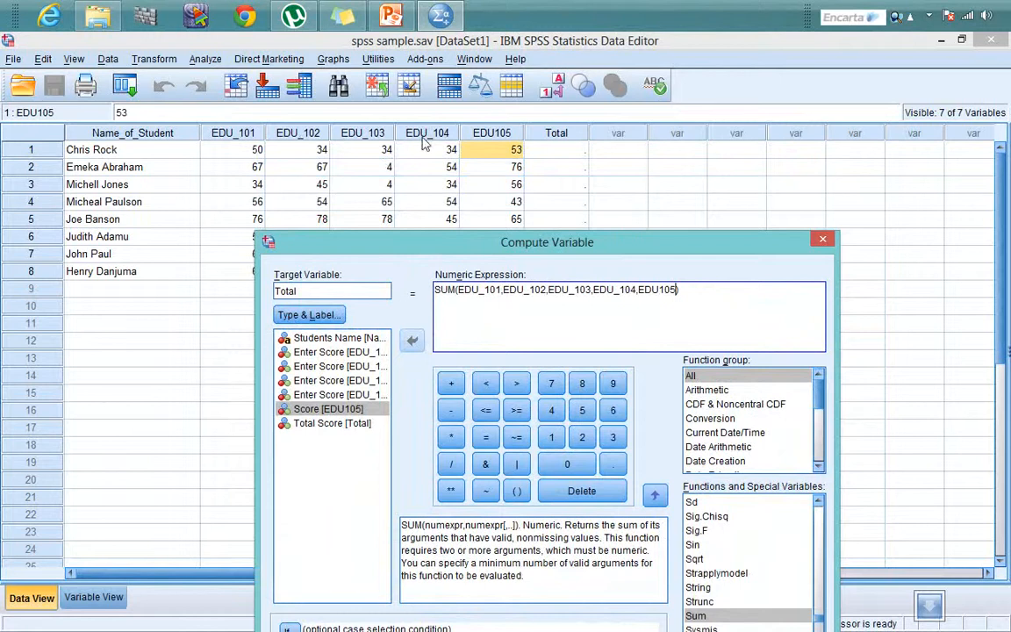
drag(467, 244, 453, 91)
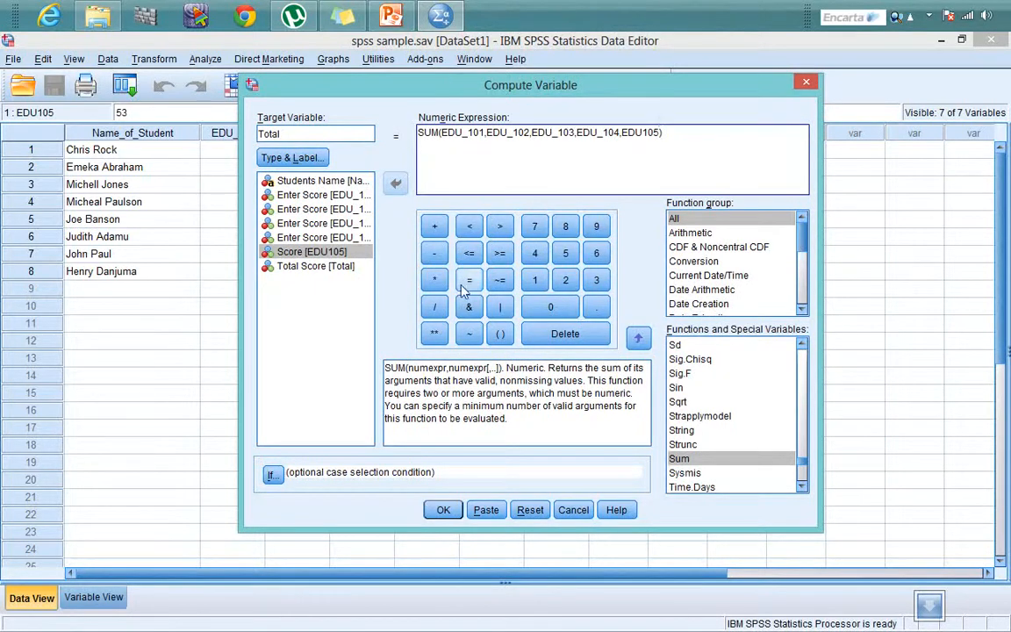
click(441, 510)
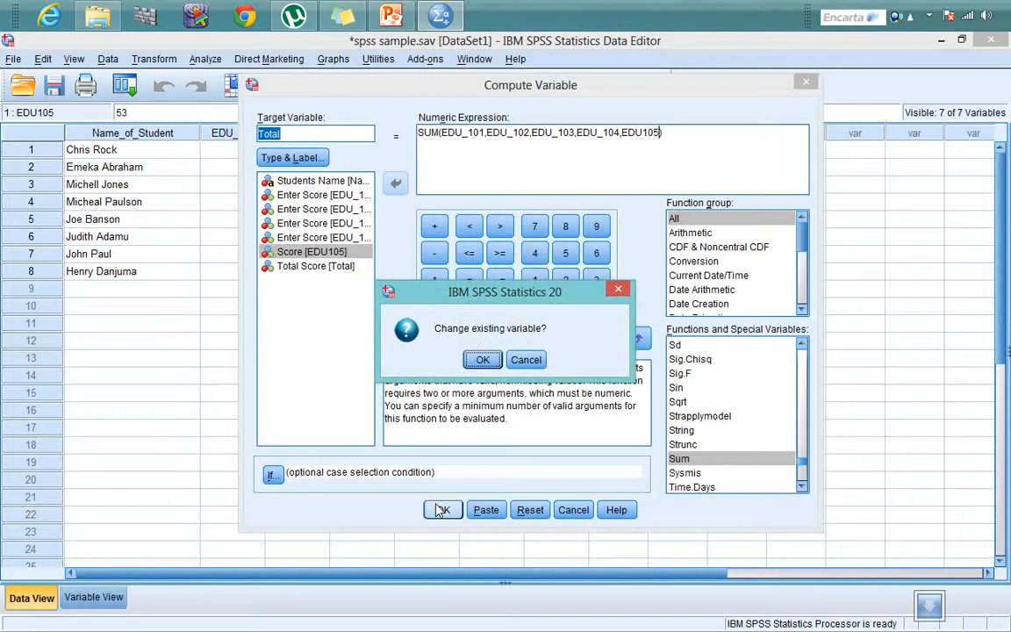
click(483, 361)
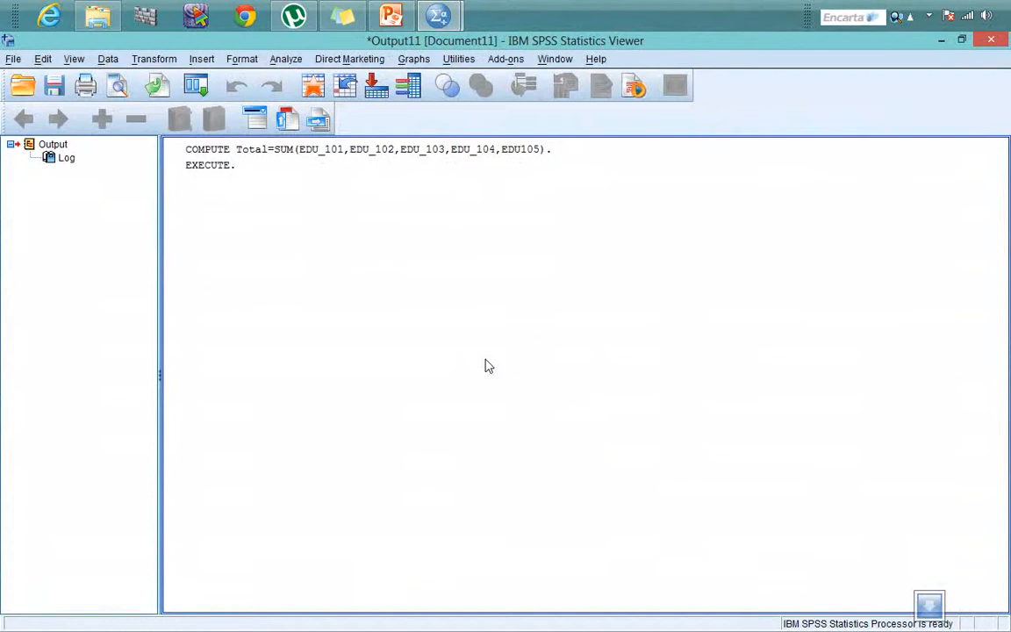
Review the logged COMPUTE syntax in the output viewer and close the viewer without saving its contents.
click(195, 170)
drag(203, 173, 230, 185)
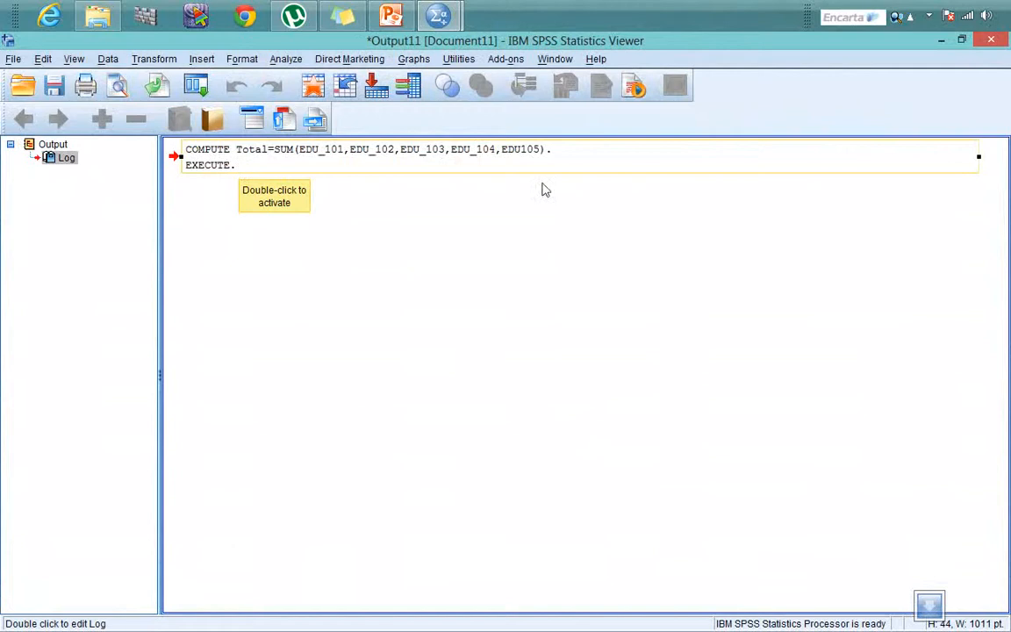
click(991, 40)
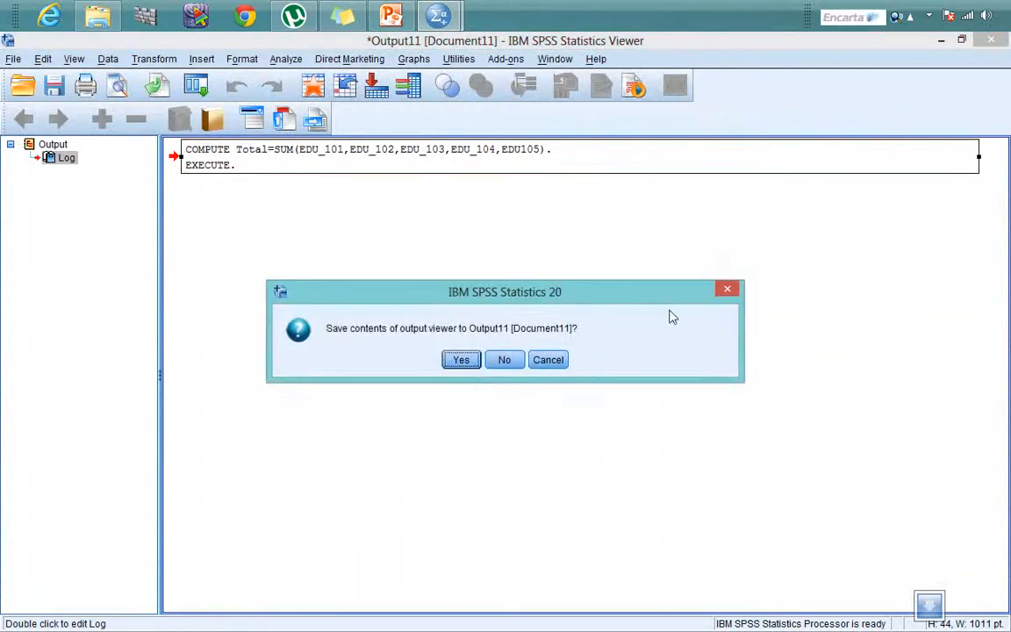
click(507, 360)
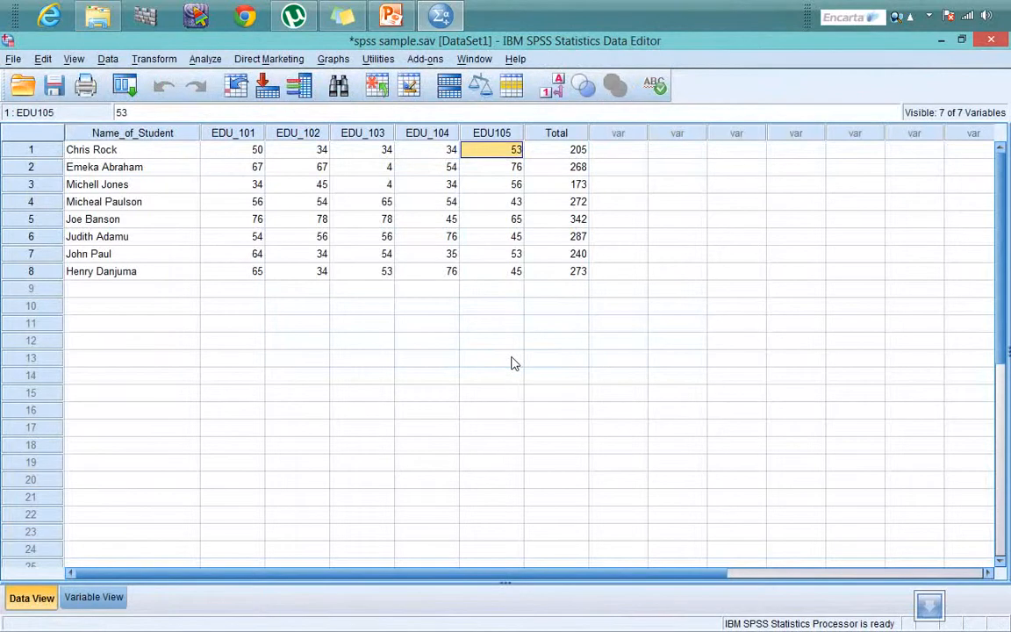
Examine the computed Total values of all eight students and review the SUM expression in Compute Variable, leaving it unchanged.
drag(558, 151, 568, 273)
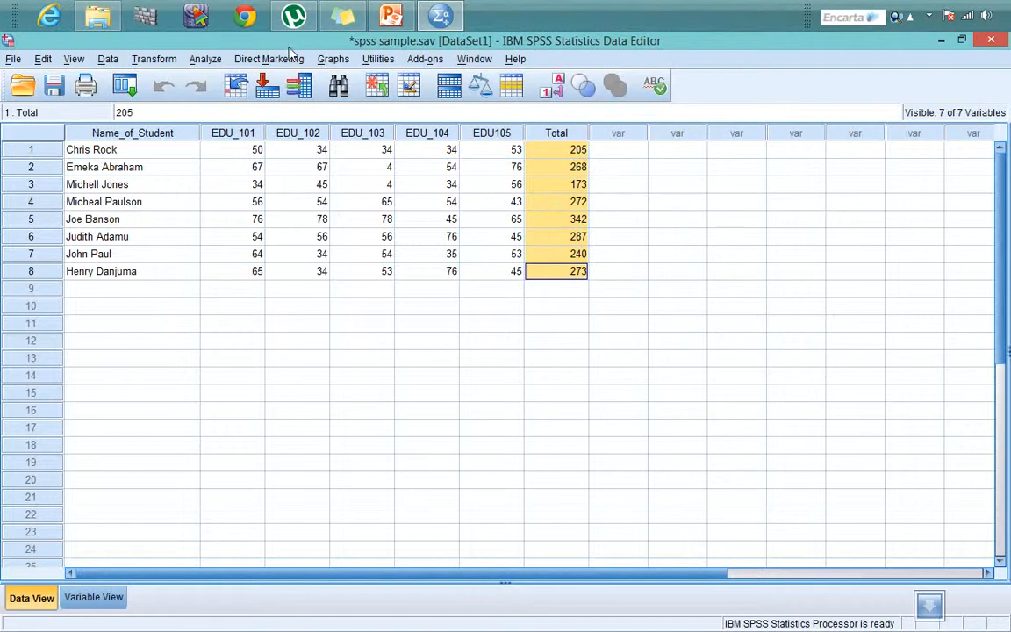
click(149, 59)
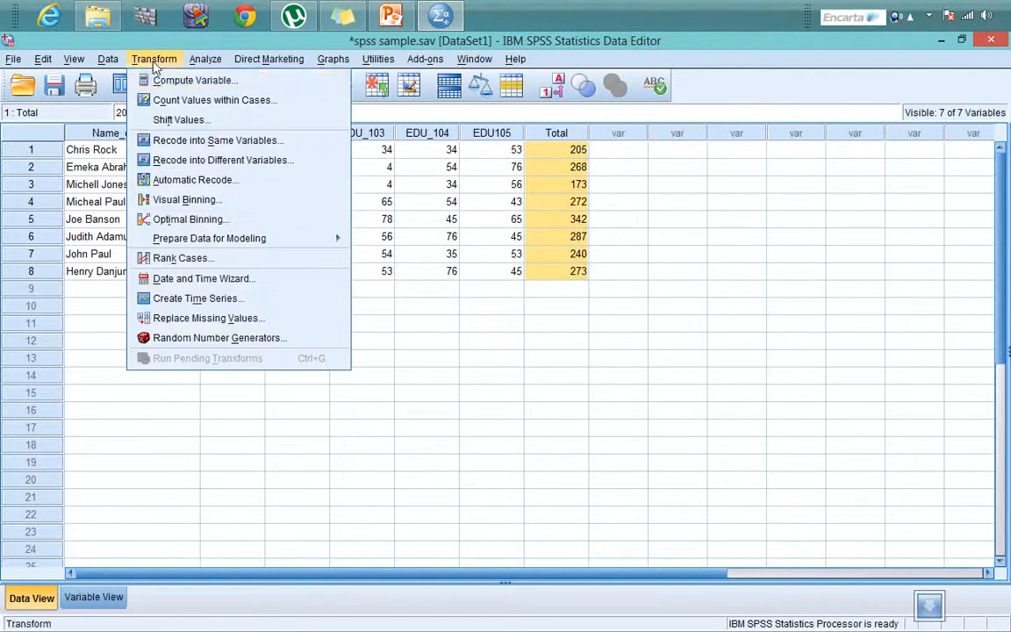
click(148, 79)
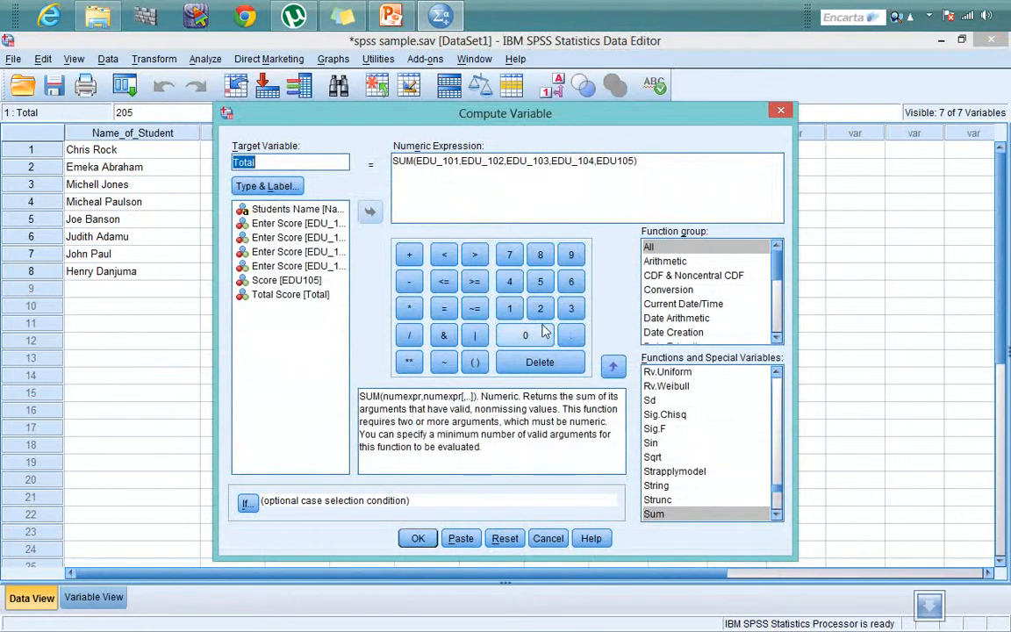
click(781, 111)
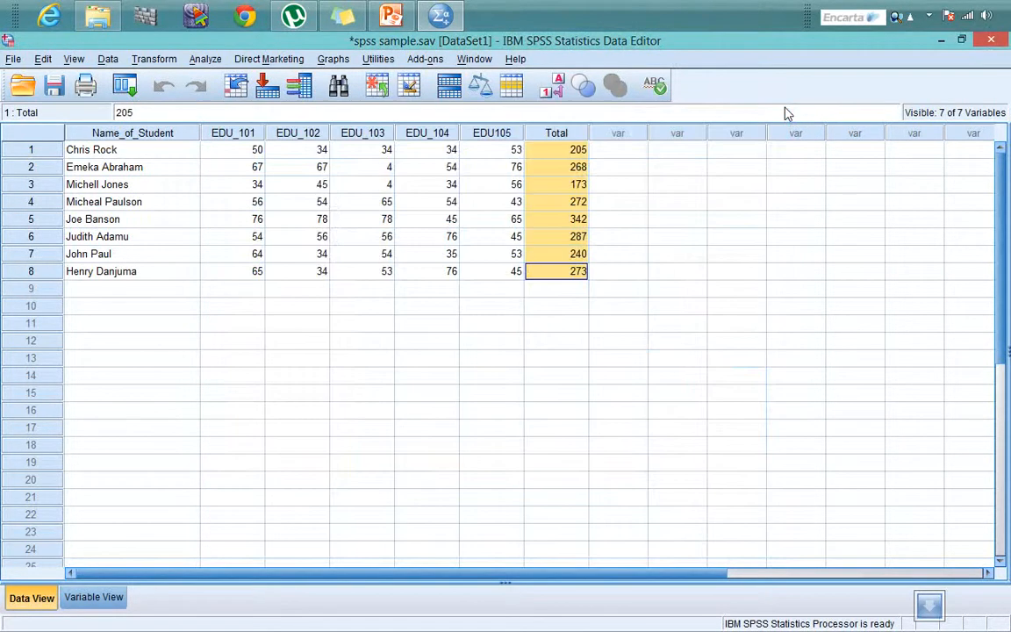